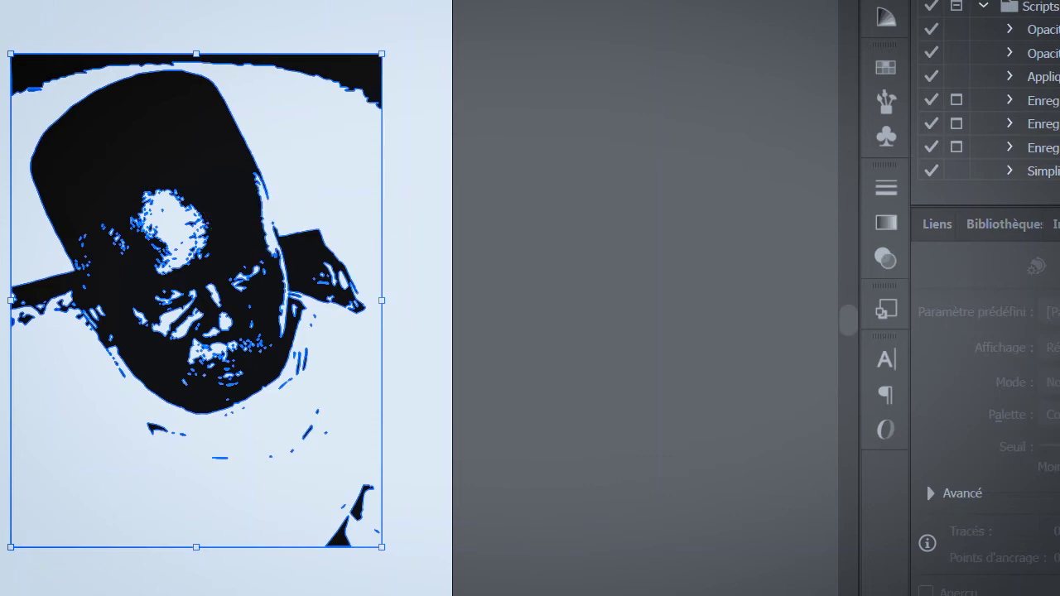
# Undo the portrait trace and retrace it with another preset, then turn off preview on the Firefox logo.
pyautogui.hotkey('ctrl', 'shift', 'a')
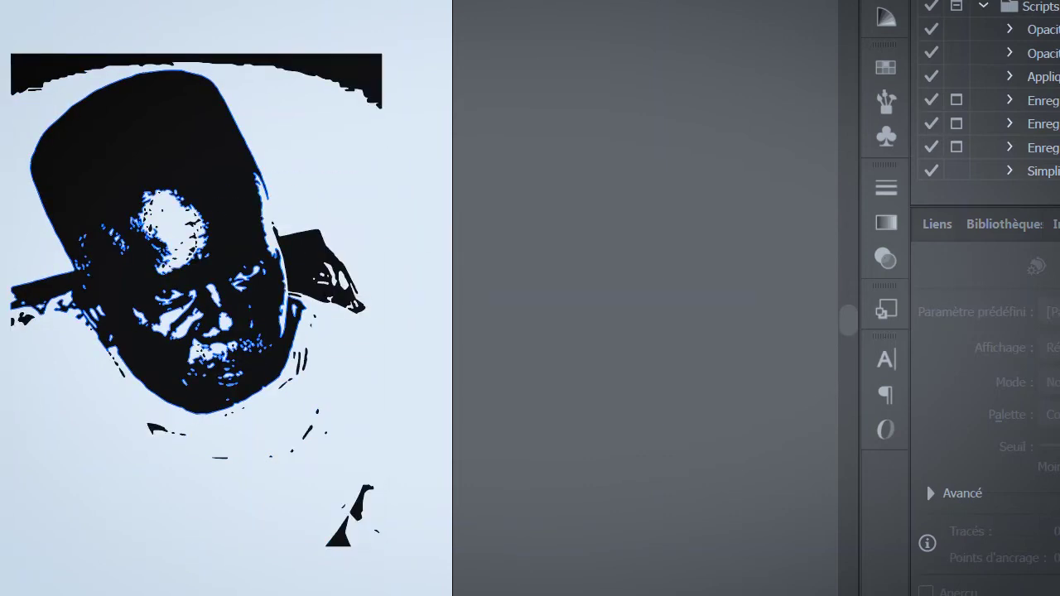
pyautogui.hotkey('ctrl', 'z')
pyautogui.hotkey('ctrl', 'z')
pyautogui.hotkey('ctrl', 'z')
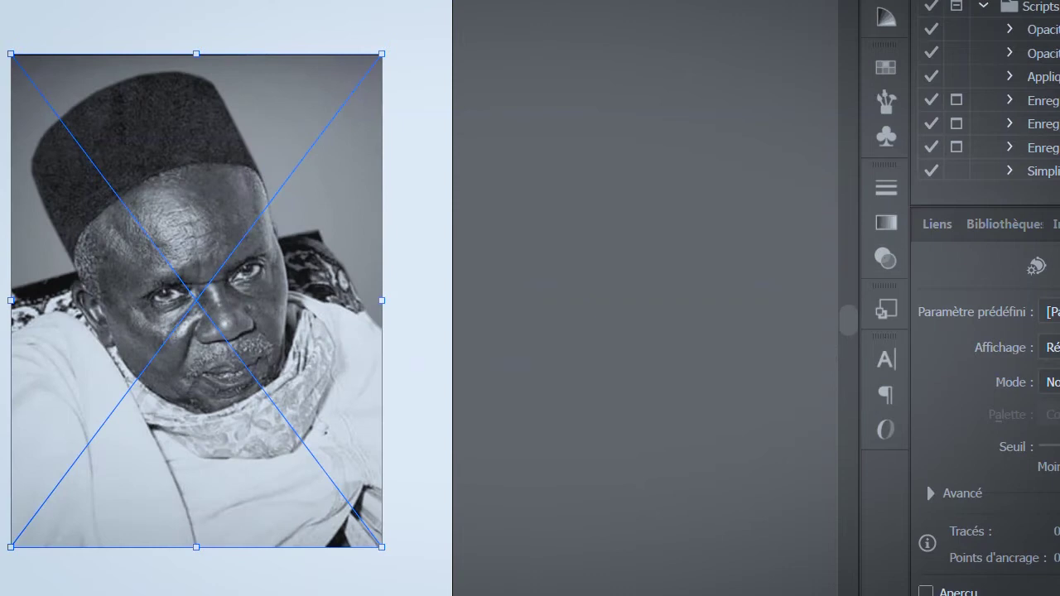
pyautogui.click(926, 591)
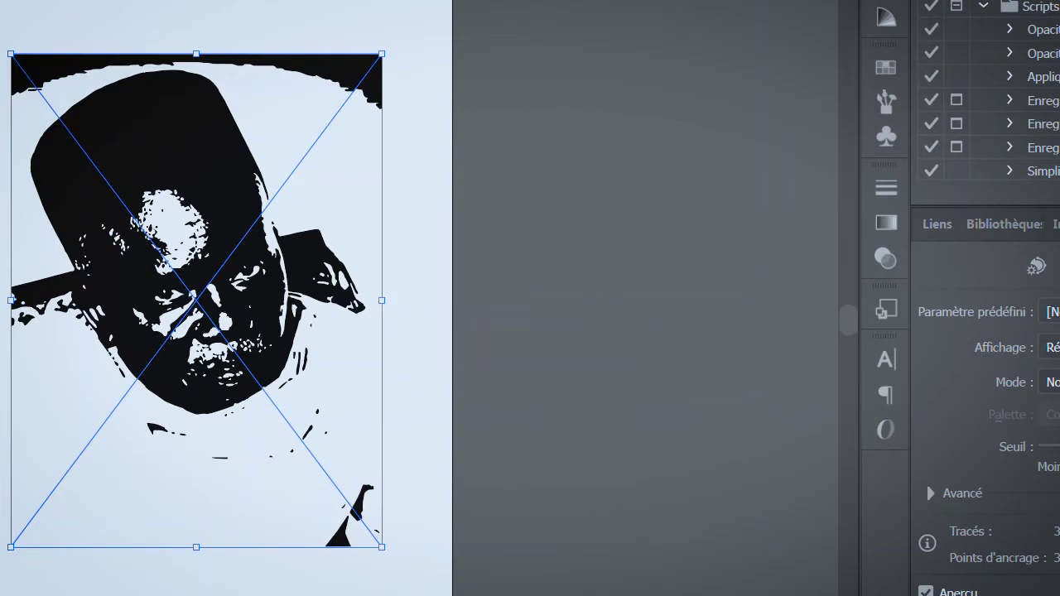
pyautogui.click(1050, 446)
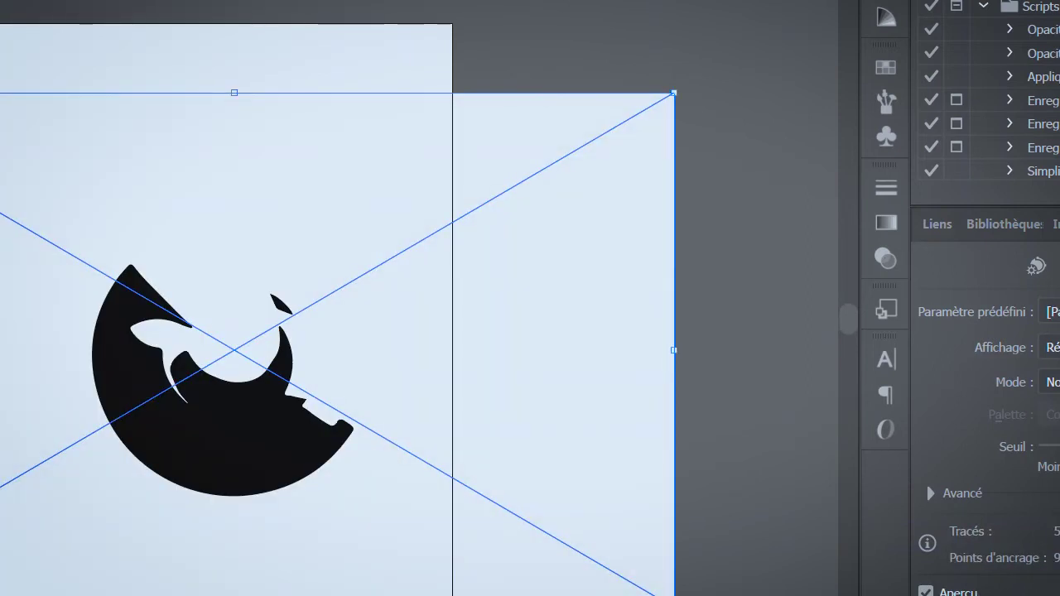
pyautogui.click(926, 592)
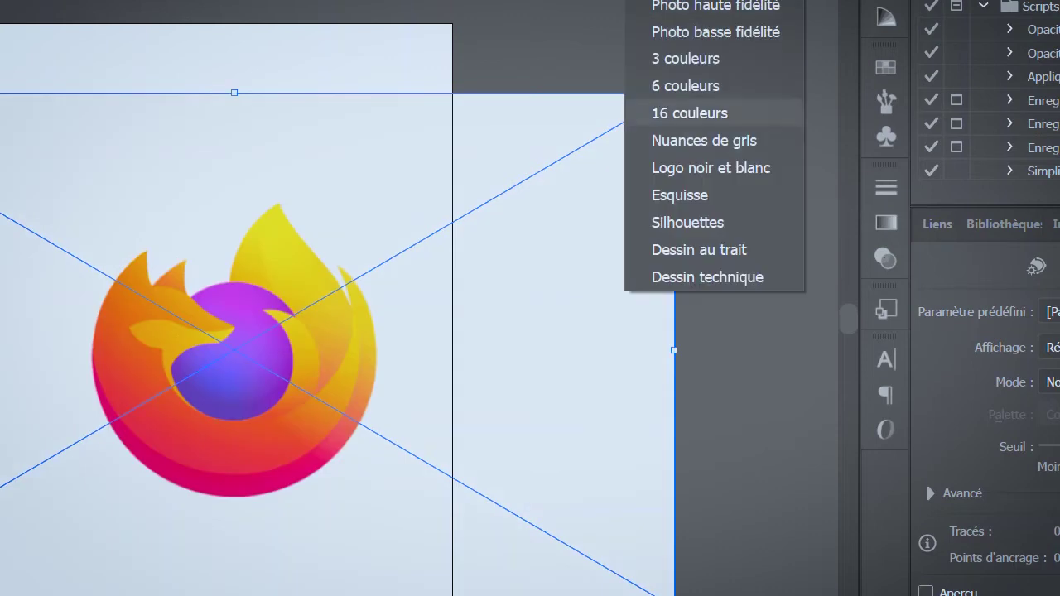
pyautogui.click(926, 591)
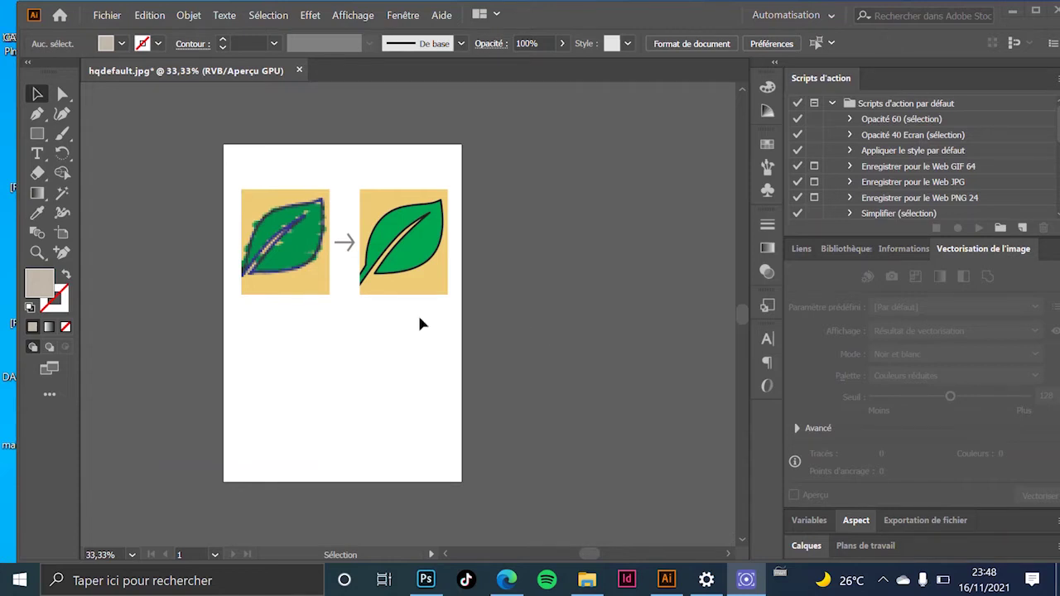
pyautogui.scroll(1, 279, 237)
pyautogui.scroll(2, 307, 260)
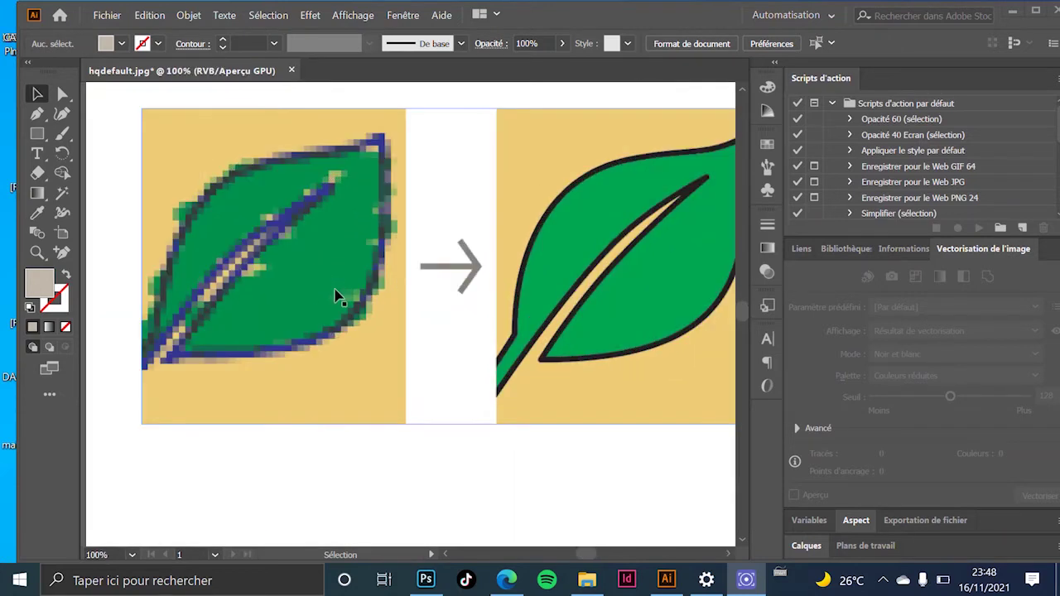
pyautogui.scroll(-1, 337, 298)
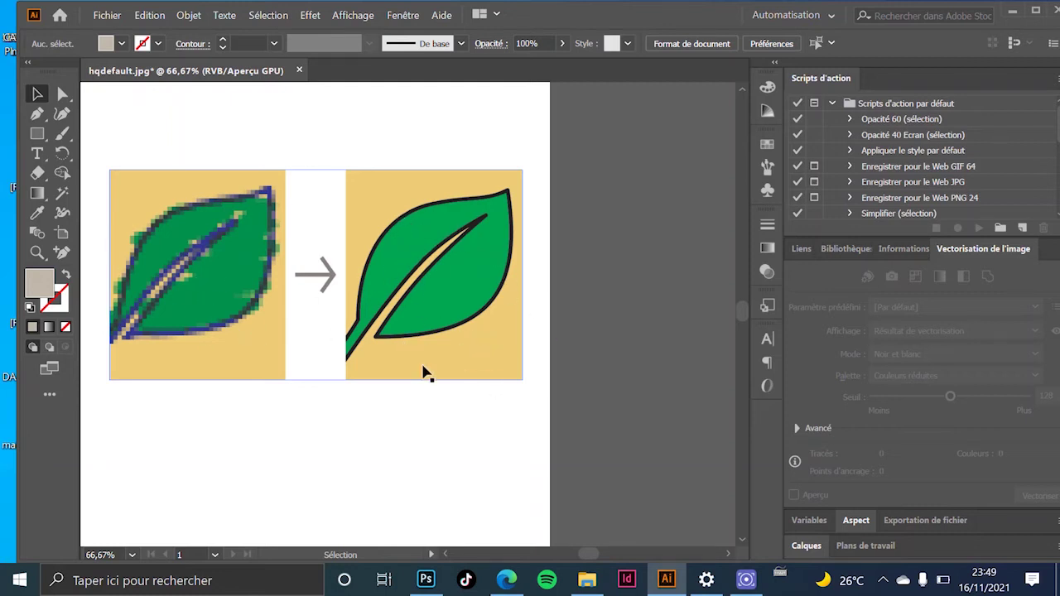
# Delete the leaf image and import the LOGOS-YOUTUBE-NOIR file.
pyautogui.click(235, 346)
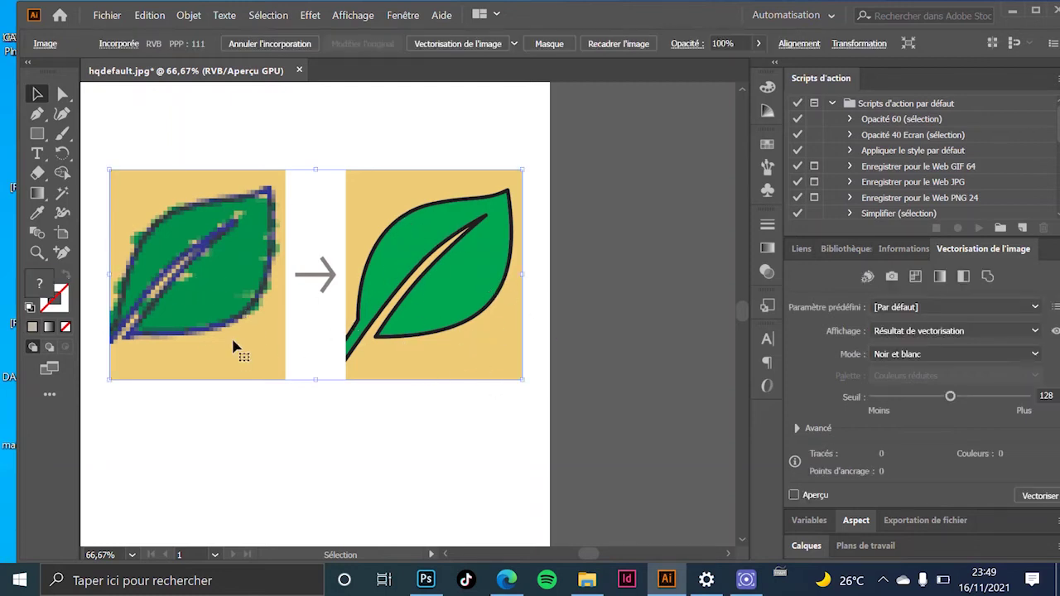
pyautogui.press('Delete')
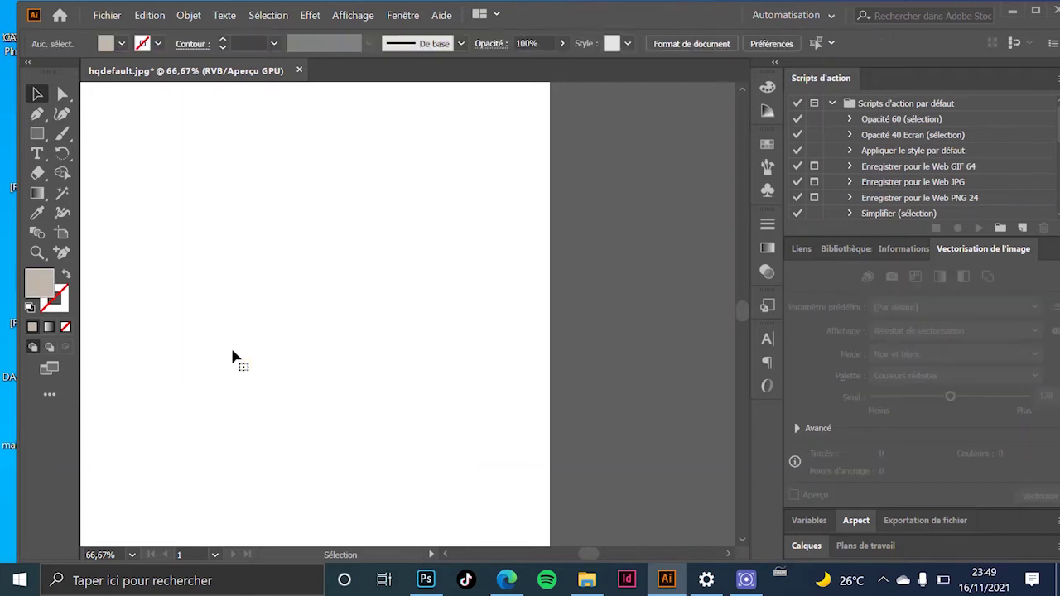
pyautogui.click(106, 15)
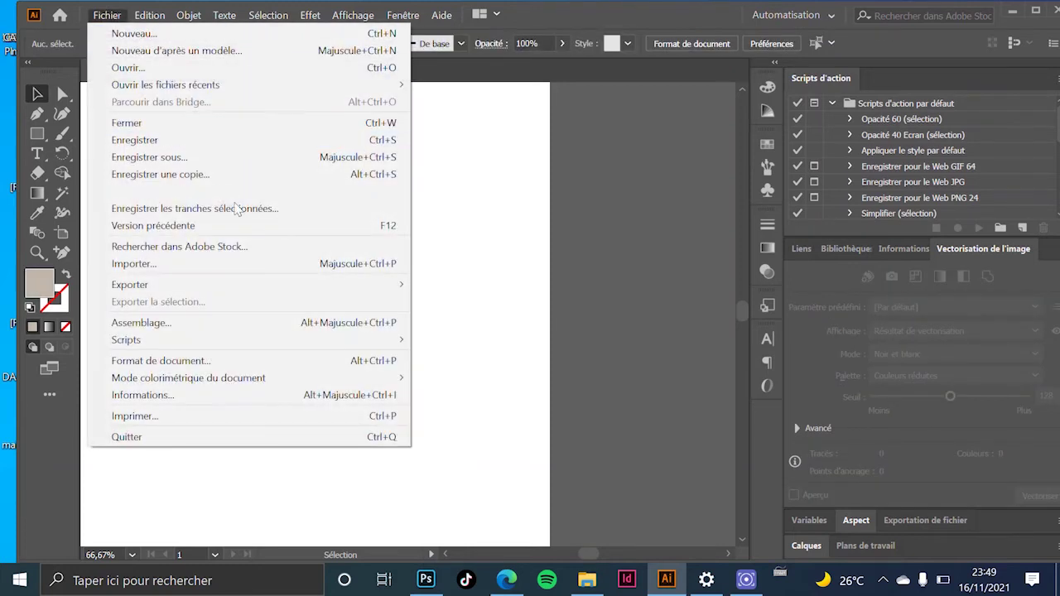
pyautogui.click(260, 269)
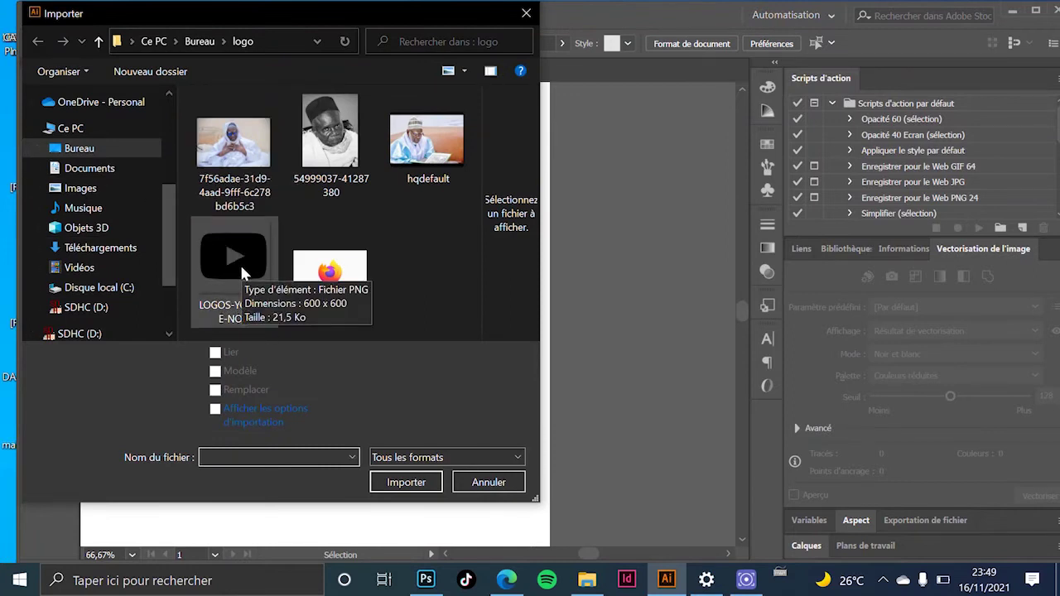
pyautogui.doubleClick(239, 263)
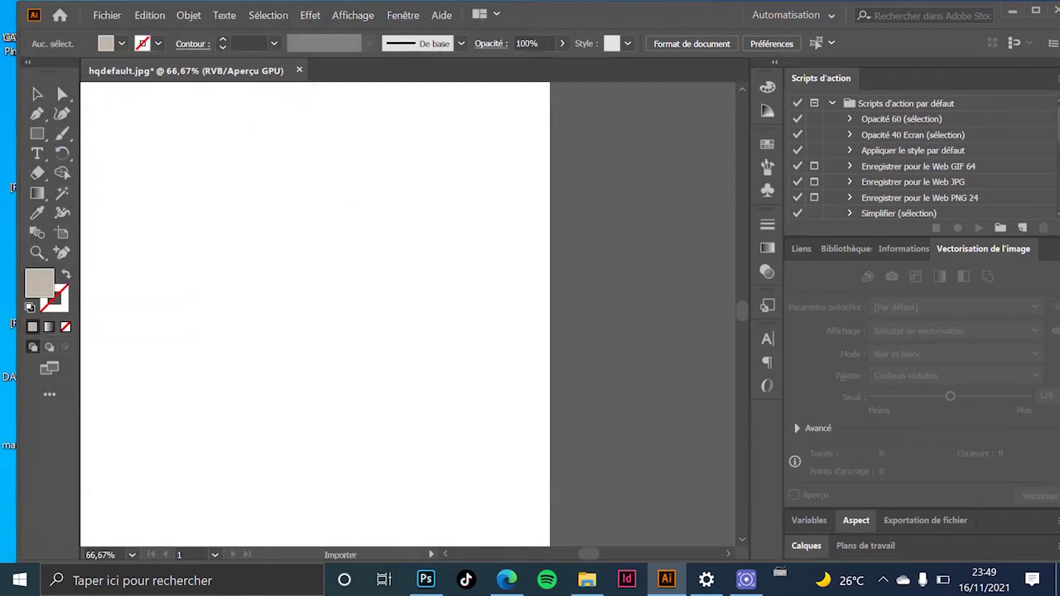
# Place the YouTube logo, enlarge it proportionally and move it up and right on the artboard.
pyautogui.click(132, 171)
pyautogui.moveTo(316, 330); pyautogui.dragTo(365, 319)
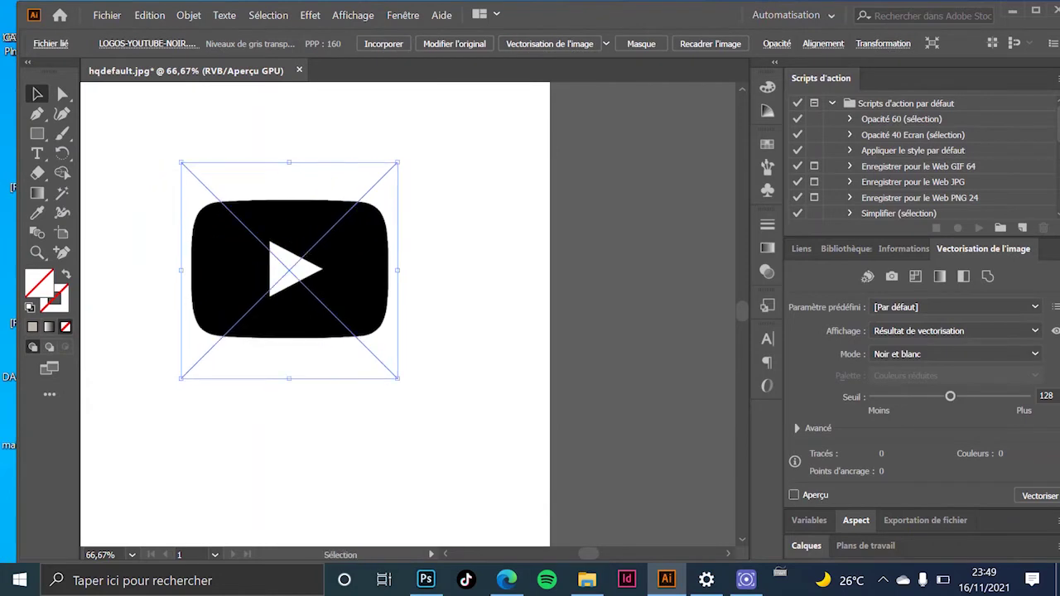
pyautogui.moveTo(289, 378); pyautogui.dragTo(289, 493)
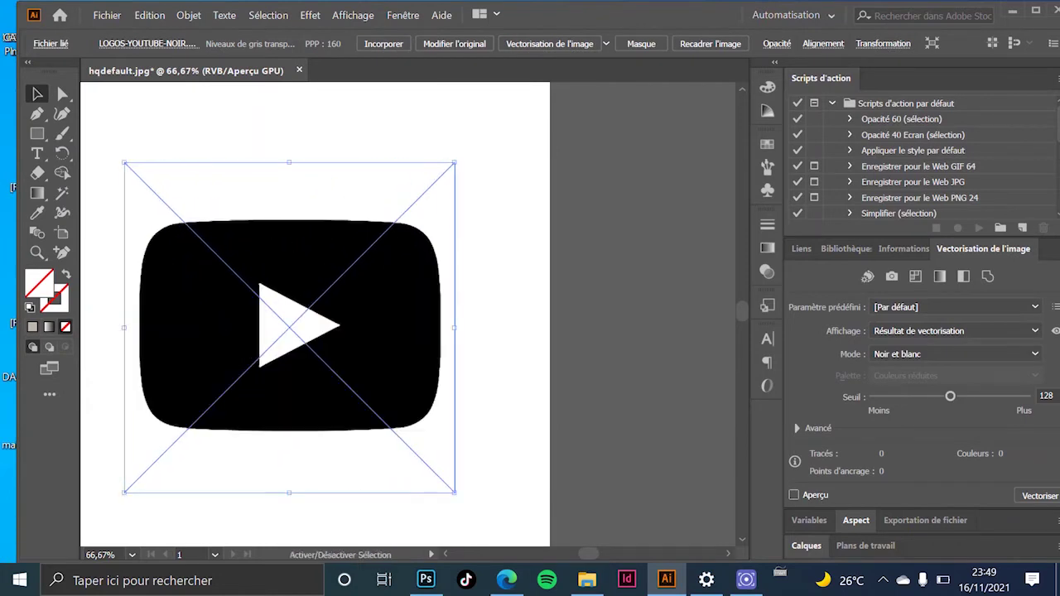
pyautogui.moveTo(361, 379); pyautogui.dragTo(394, 308)
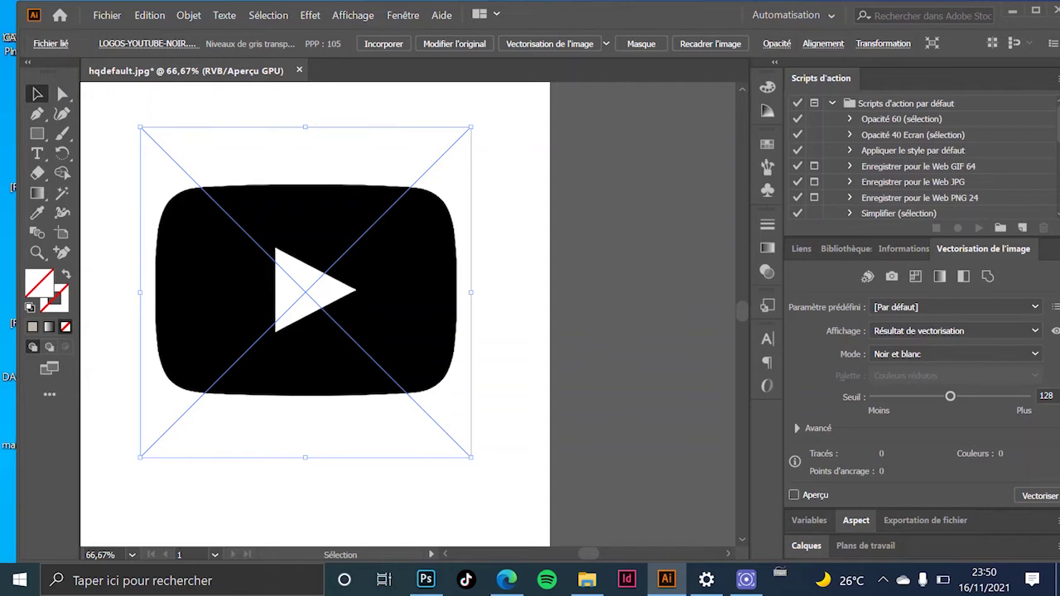
pyautogui.click(403, 15)
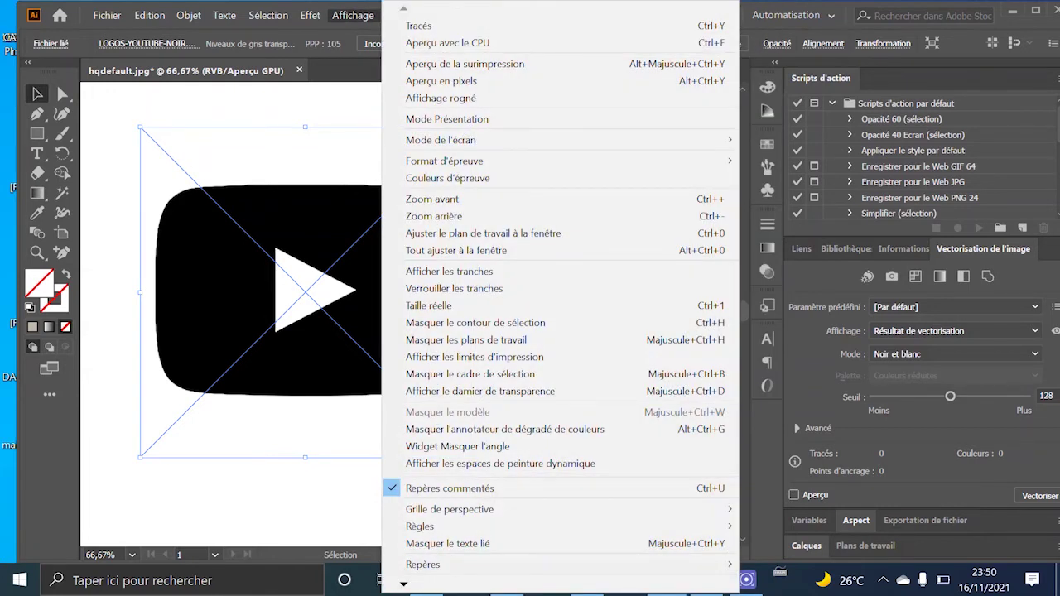
pyautogui.press('Down')
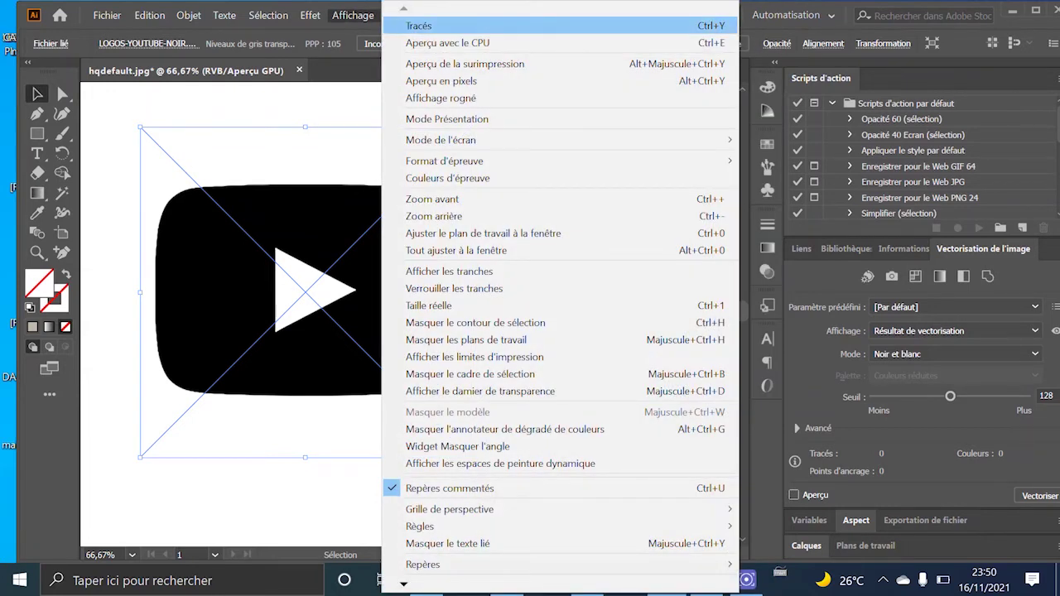
pyautogui.press('Return')
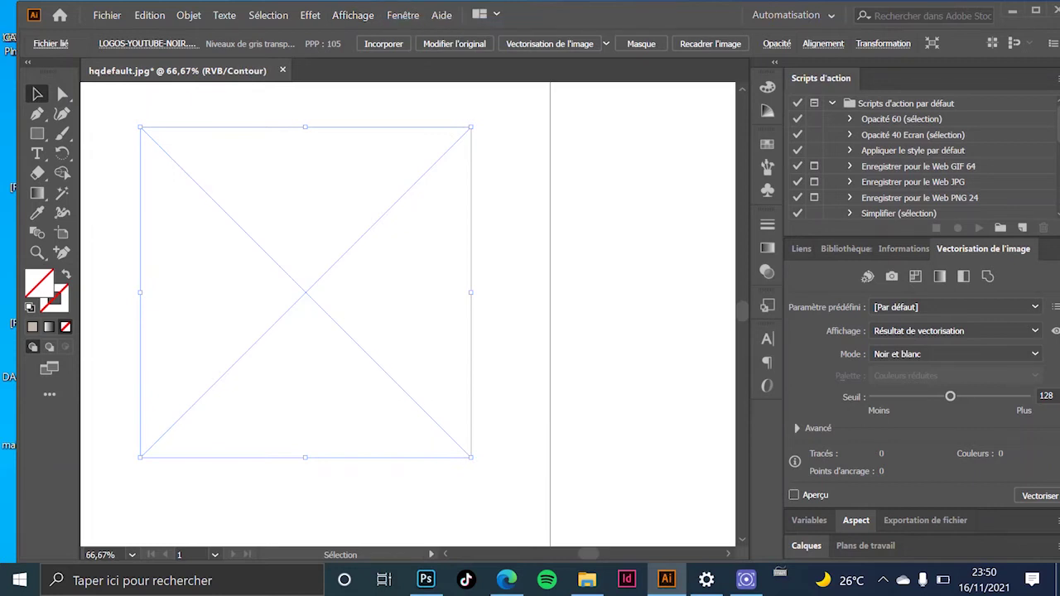
pyautogui.hotkey('ctrl', 'shift', 'a')
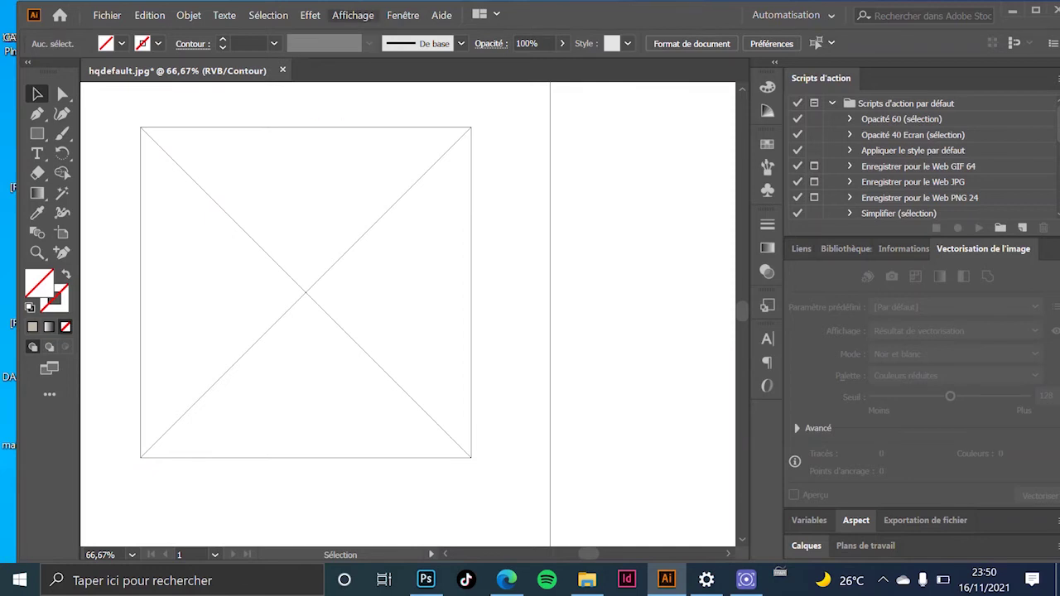
pyautogui.click(353, 15)
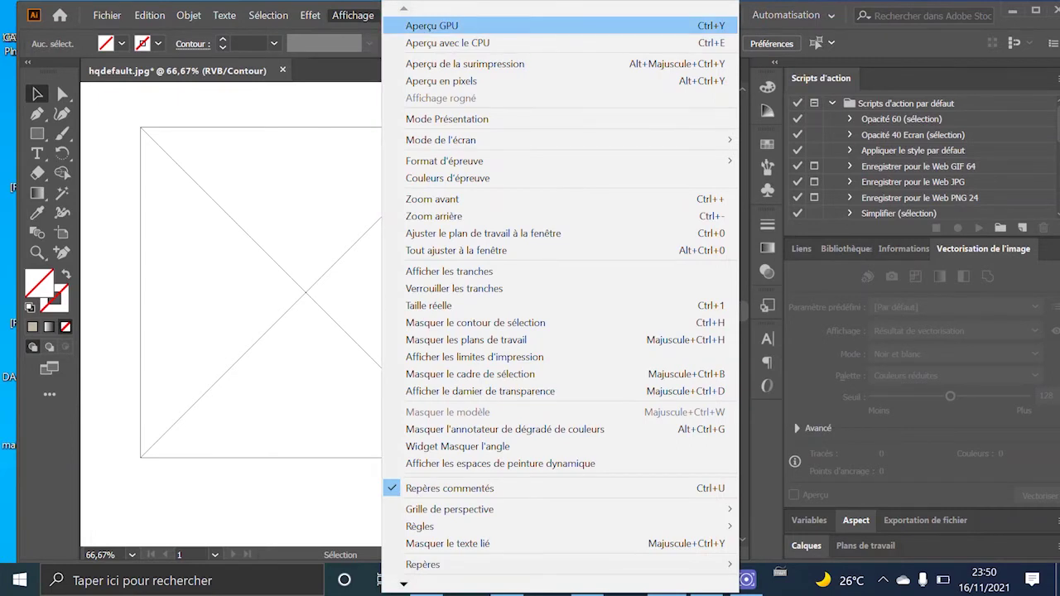
pyautogui.press('Escape')
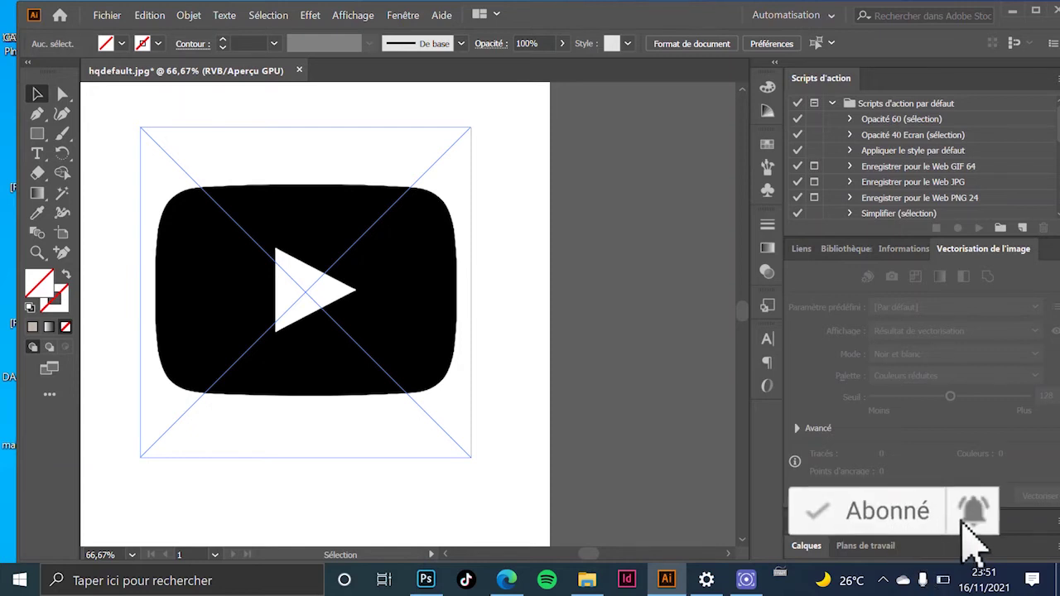
# Select the placed YouTube image so Image Trace shows Par défaut, Noir et blanc, threshold 128.
pyautogui.hotkey('ctrl', 'shift', 'a')
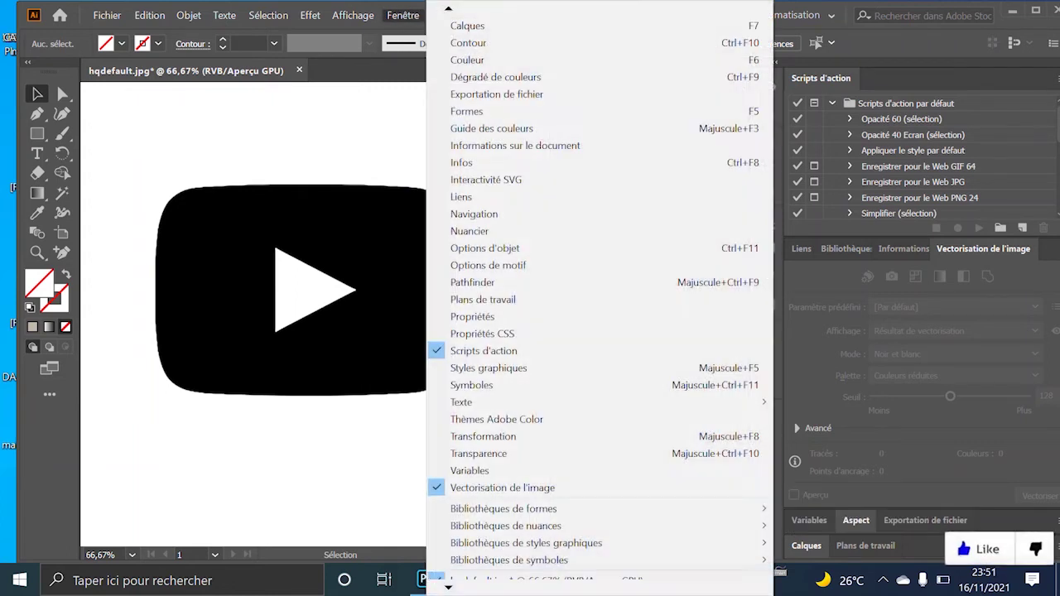
pyautogui.click(402, 15)
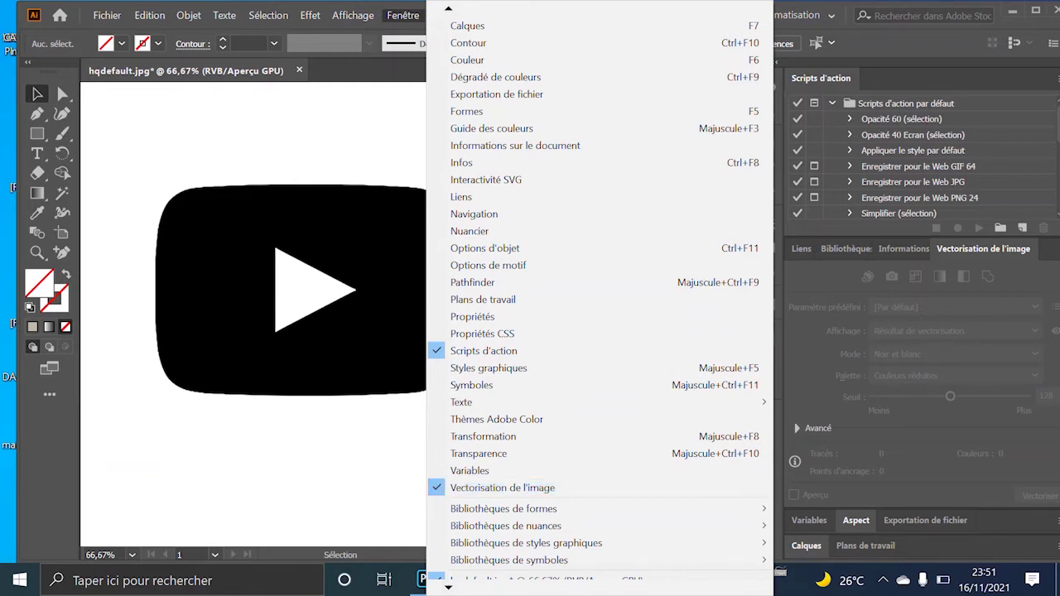
pyautogui.press('Escape')
pyautogui.hotkey('ctrl', 'a')
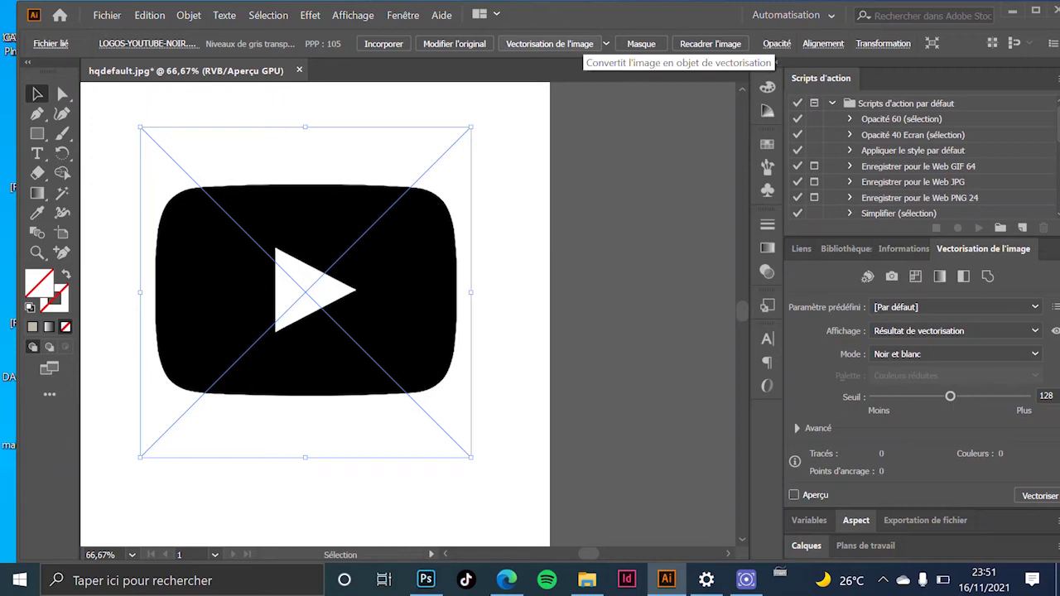
# Trace the YouTube logo in black and white and view it as outlines.
pyautogui.click(549, 43)
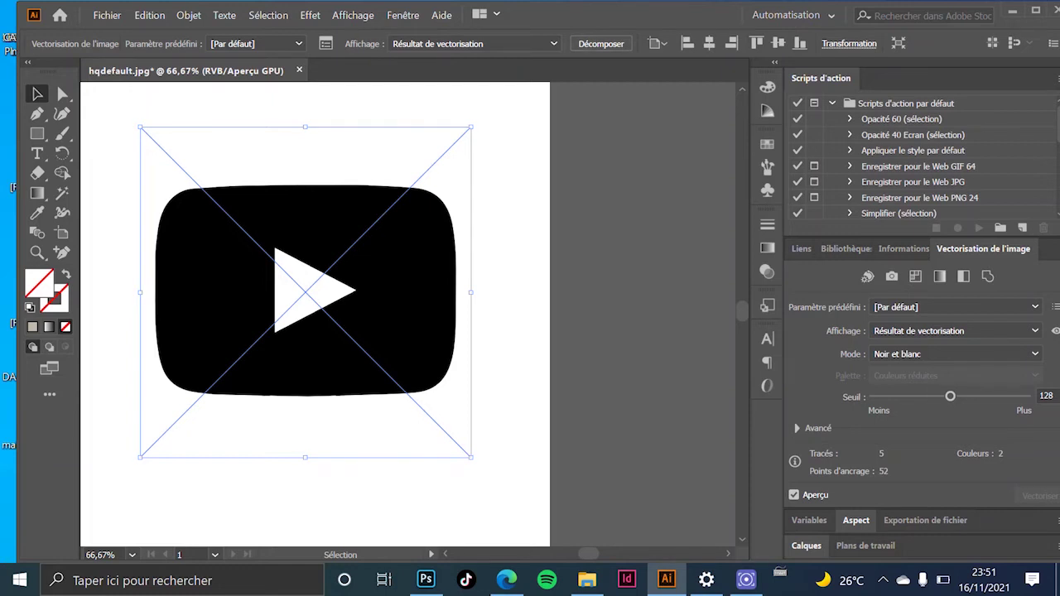
pyautogui.click(352, 15)
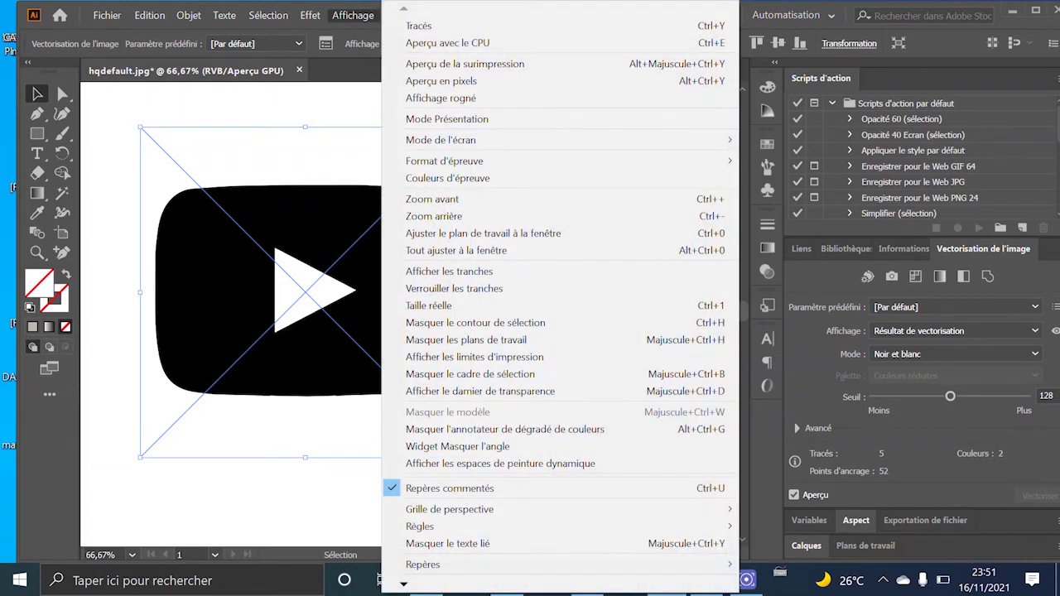
pyautogui.click(431, 19)
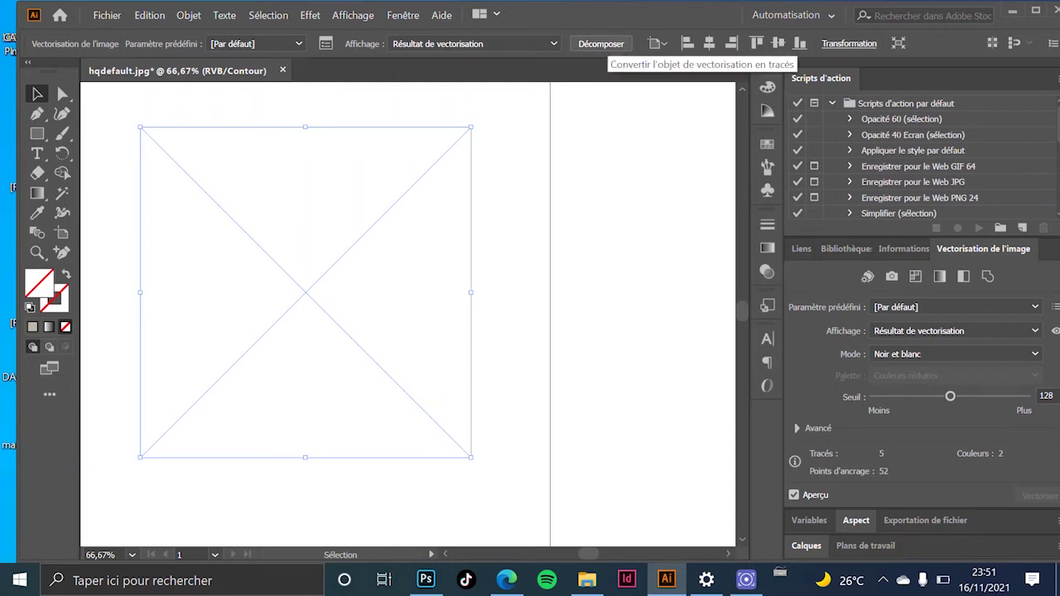
# Expand the trace into editable paths and return to GPU Preview.
pyautogui.click(601, 43)
pyautogui.hotkey('ctrl', 'shift', 'a')
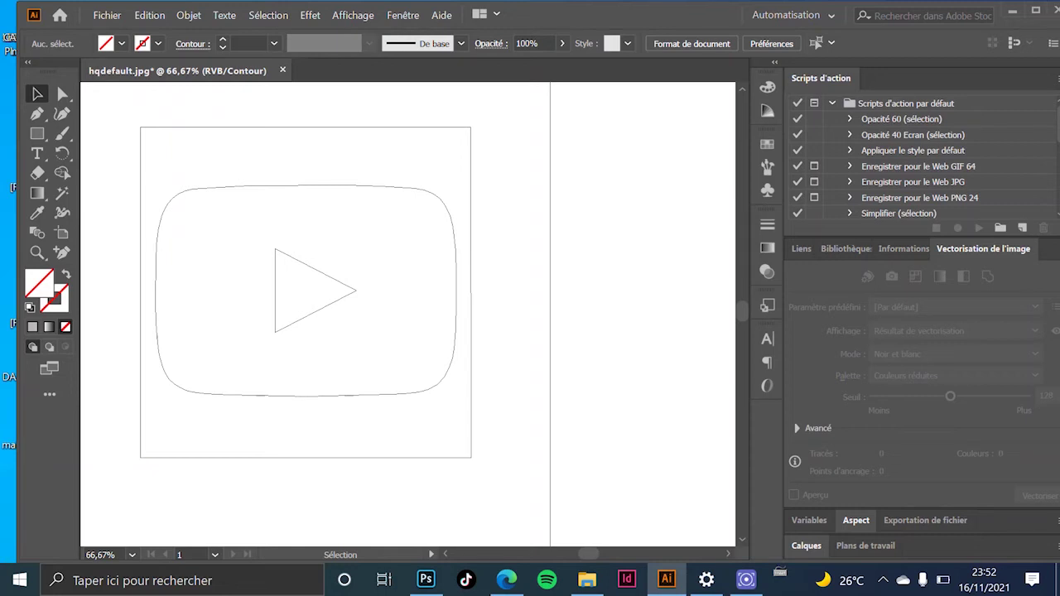
pyautogui.hotkey('ctrl', 'y')
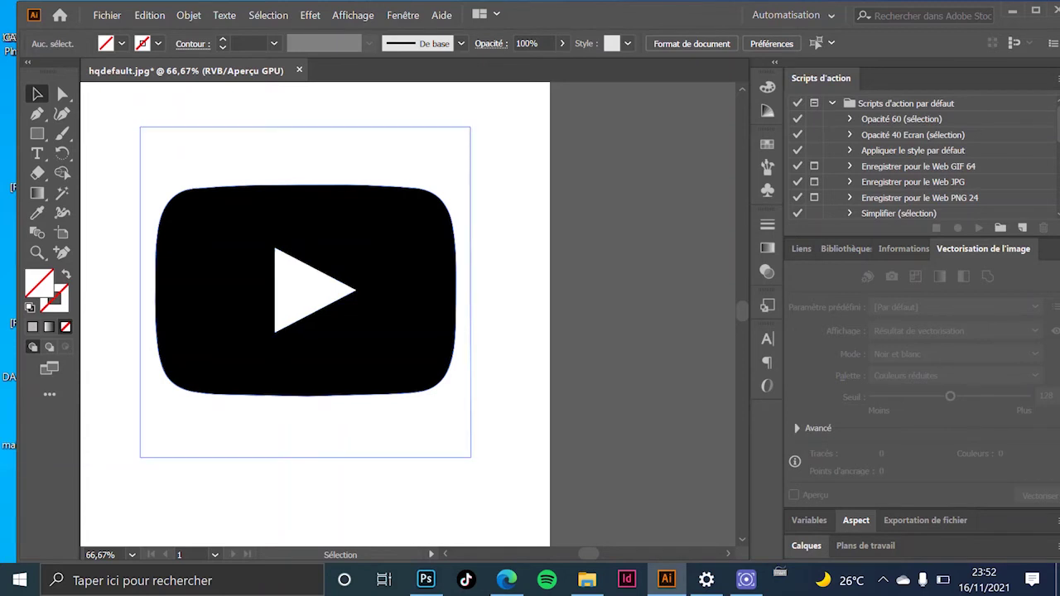
# Move the logo off the artboard, ungroup it and pull away the white background rectangle.
pyautogui.scroll(-2, 243, 184)
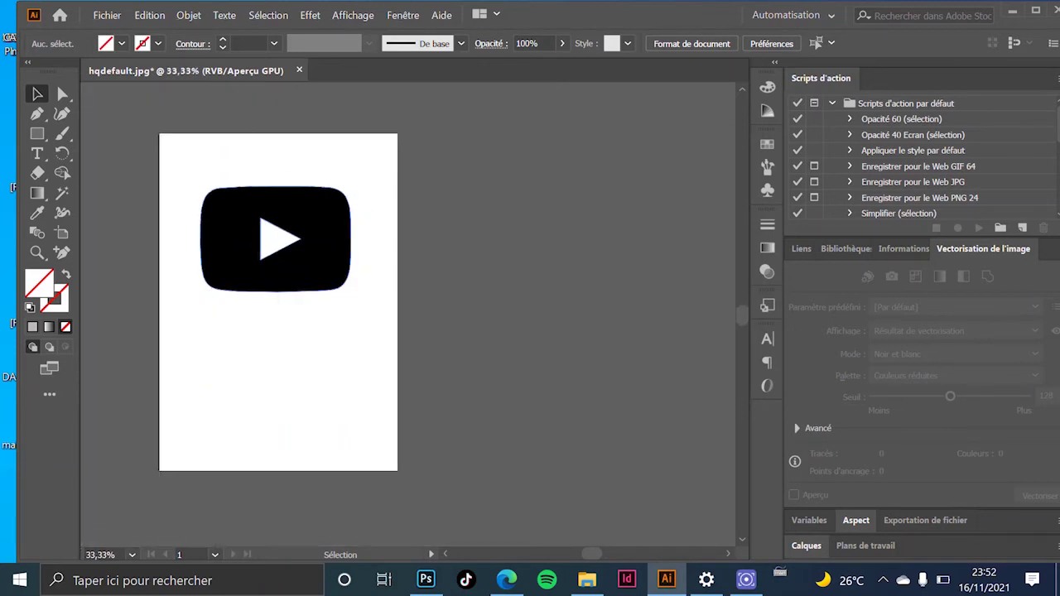
pyautogui.scroll(1, 261, 156)
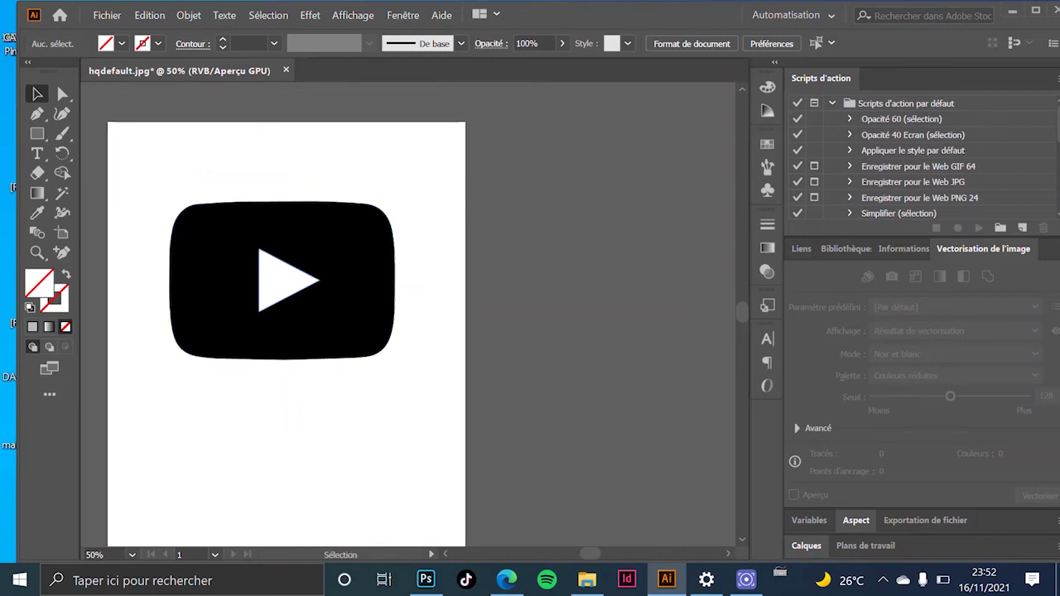
pyautogui.moveTo(245, 297); pyautogui.dragTo(559, 296)
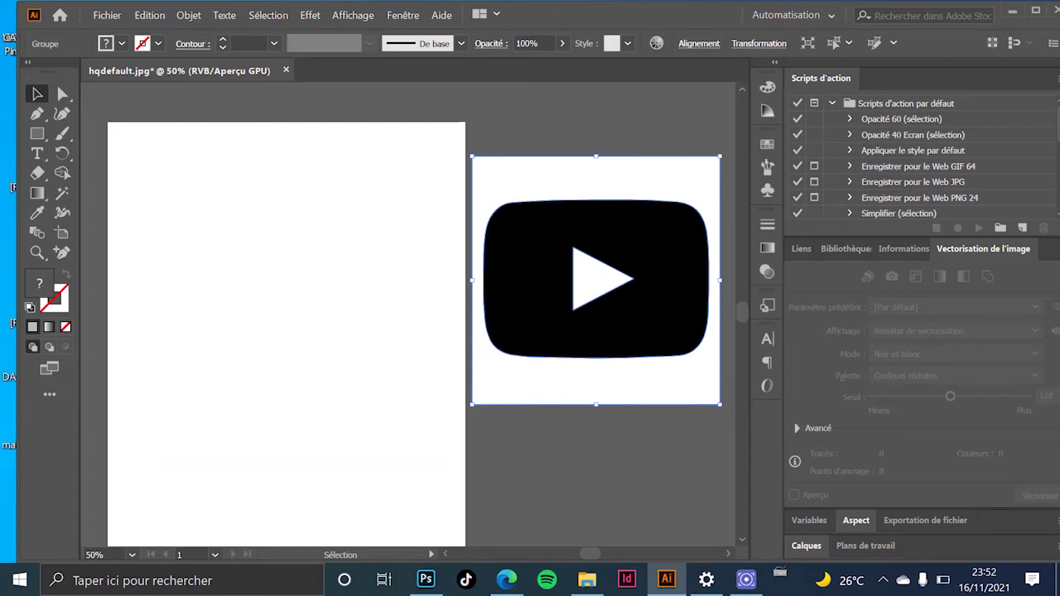
pyautogui.click(189, 15)
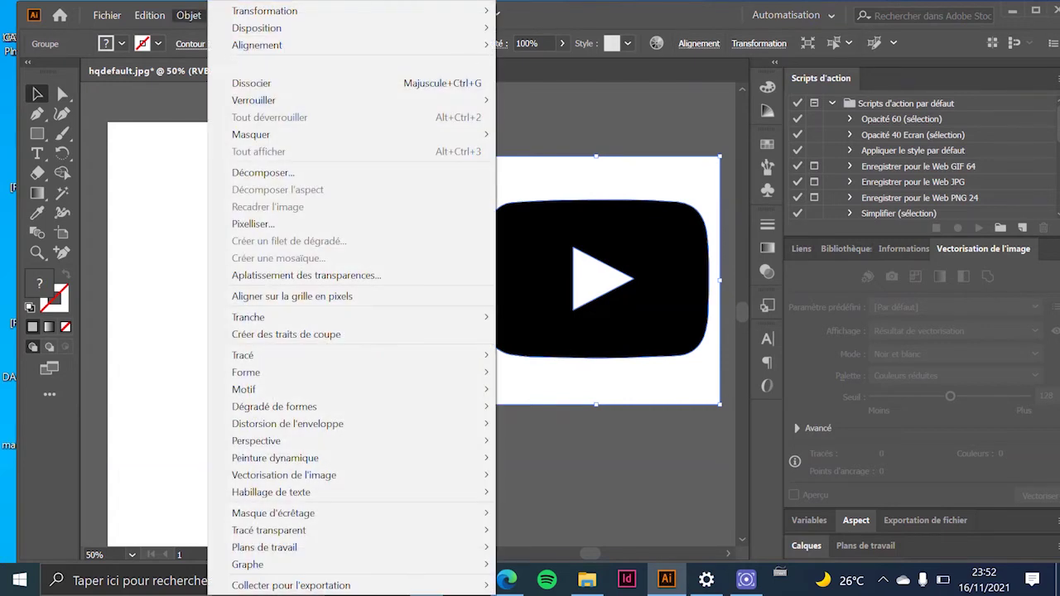
pyautogui.click(251, 83)
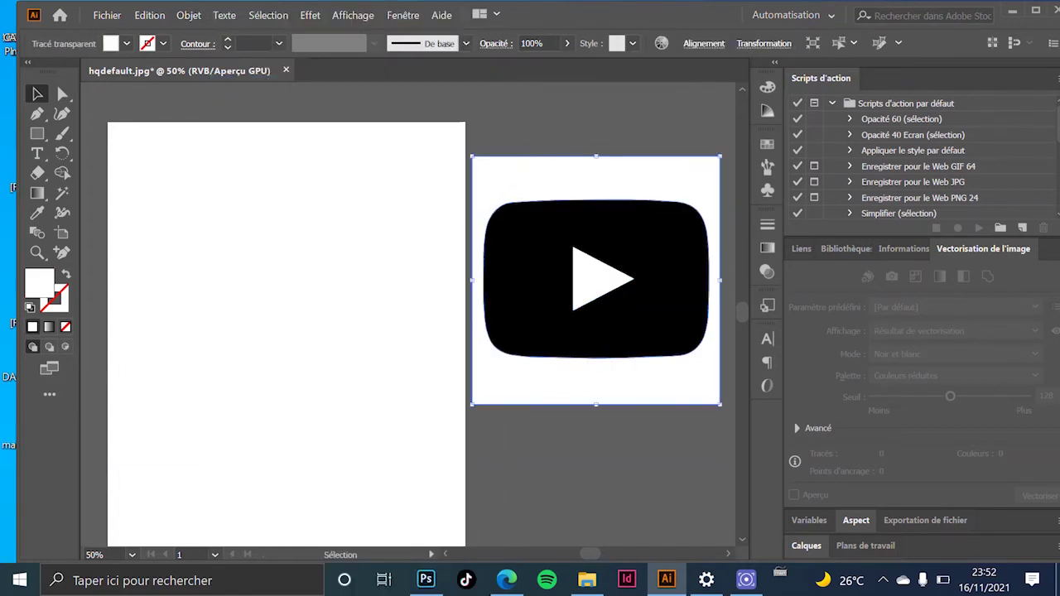
pyautogui.moveTo(671, 385)
pyautogui.mouseDown()
pyautogui.moveTo(370, 370)
pyautogui.moveTo(439, 398)
pyautogui.mouseUp()
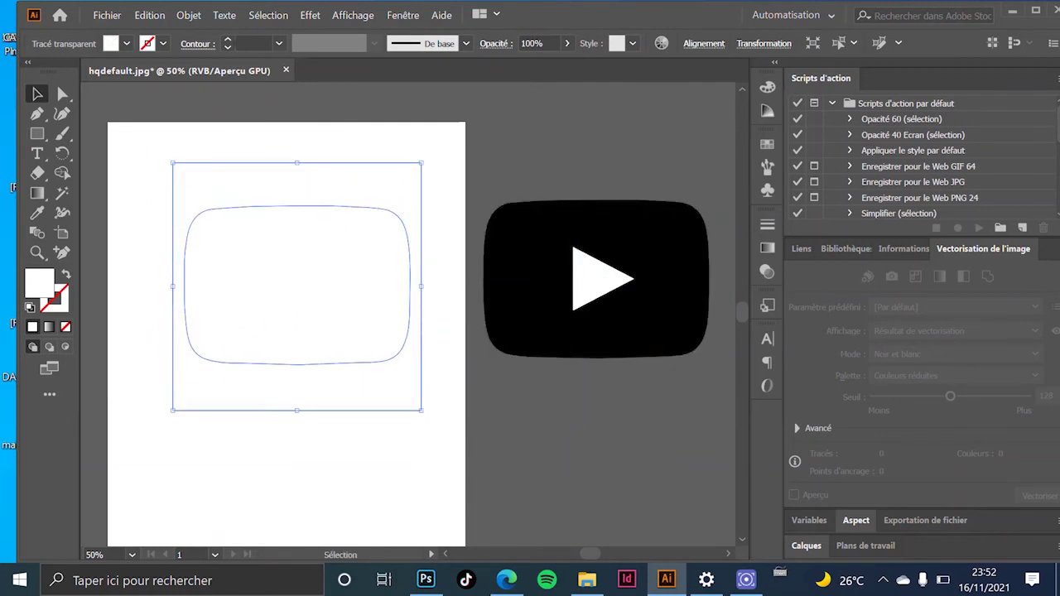
pyautogui.hotkey('ctrl', 'shift', 'a')
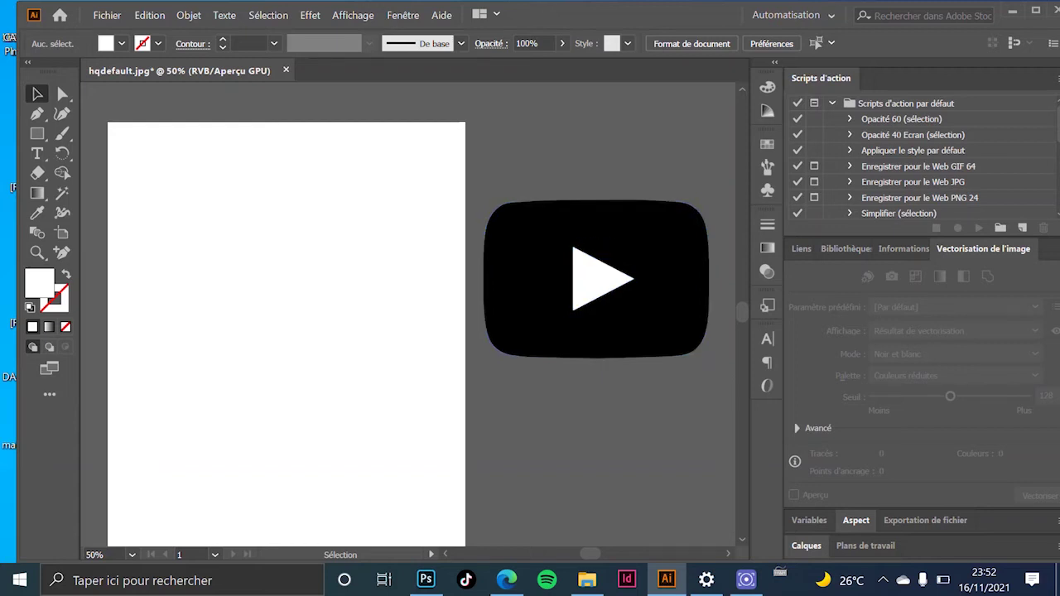
# Move the logo pieces back onto the artboard enlarged, then select and delete the logo.
pyautogui.moveTo(514, 187); pyautogui.dragTo(660, 372)
pyautogui.moveTo(677, 326)
pyautogui.mouseDown()
pyautogui.moveTo(301, 294)
pyautogui.moveTo(569, 494)
pyautogui.moveTo(552, 480)
pyautogui.mouseUp()
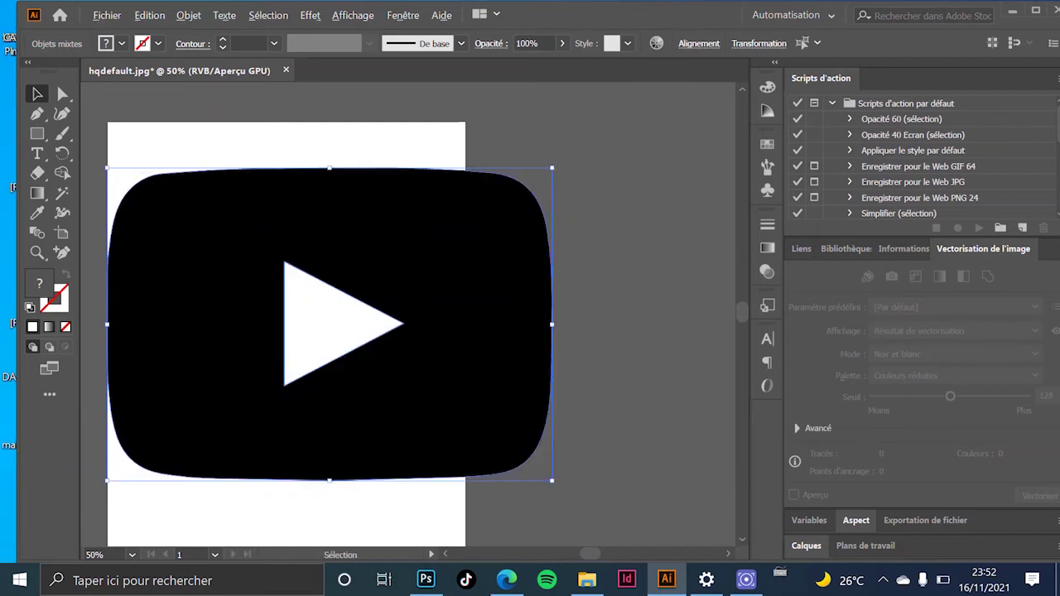
pyautogui.scroll(3, 545, 369)
pyautogui.scroll(-6, 545, 369)
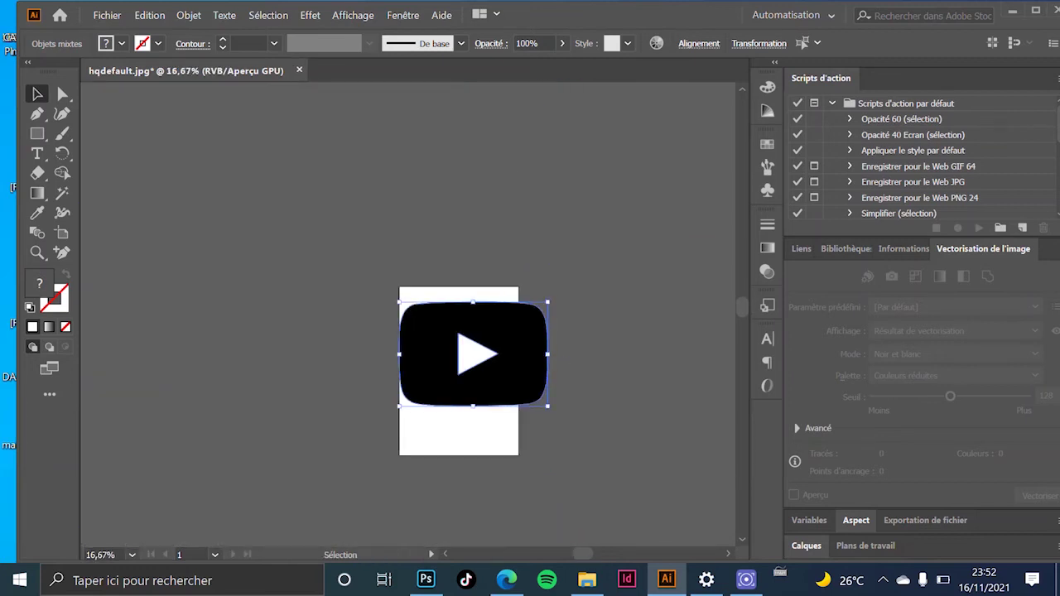
pyautogui.hotkey('ctrl', 'shift', 'a')
pyautogui.scroll(1, 535, 371)
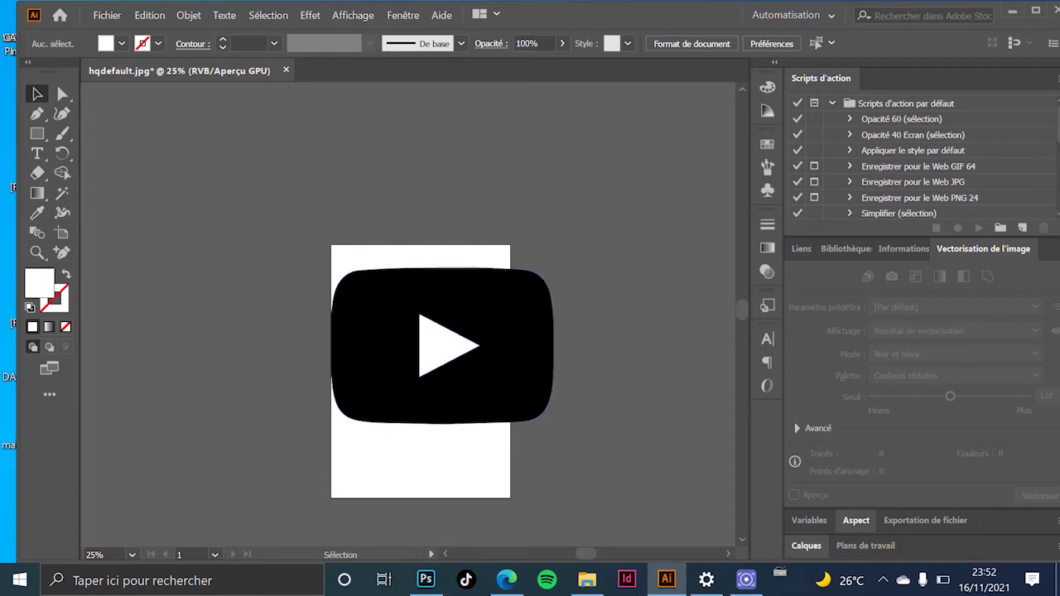
pyautogui.hotkey('ctrl', 'a')
pyautogui.press('Delete')
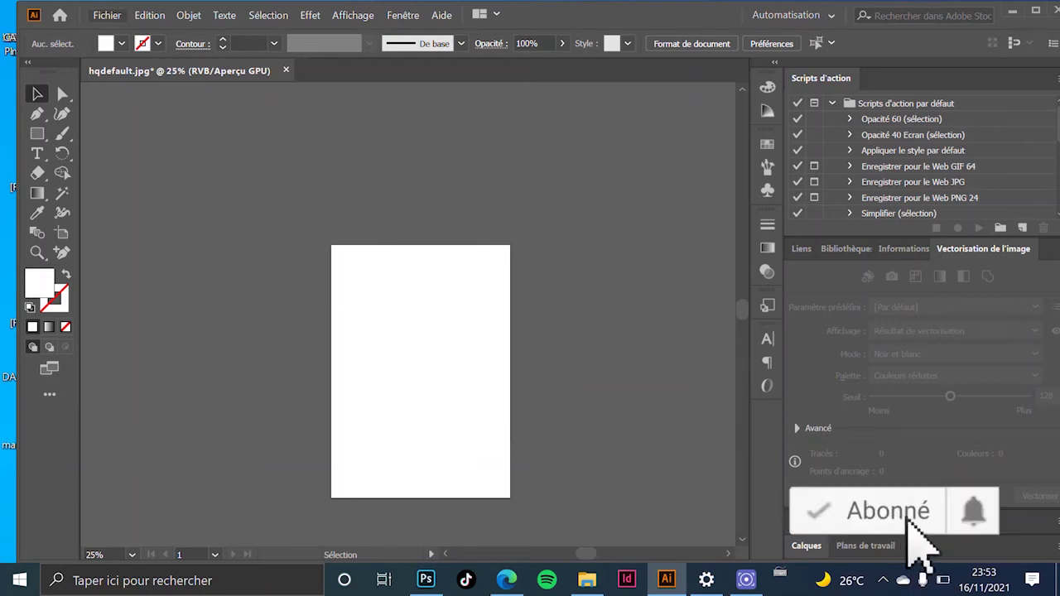
# Import mozilla-firefox-logo-2019 and place it on the artboard, zooming in to view it.
pyautogui.click(107, 15)
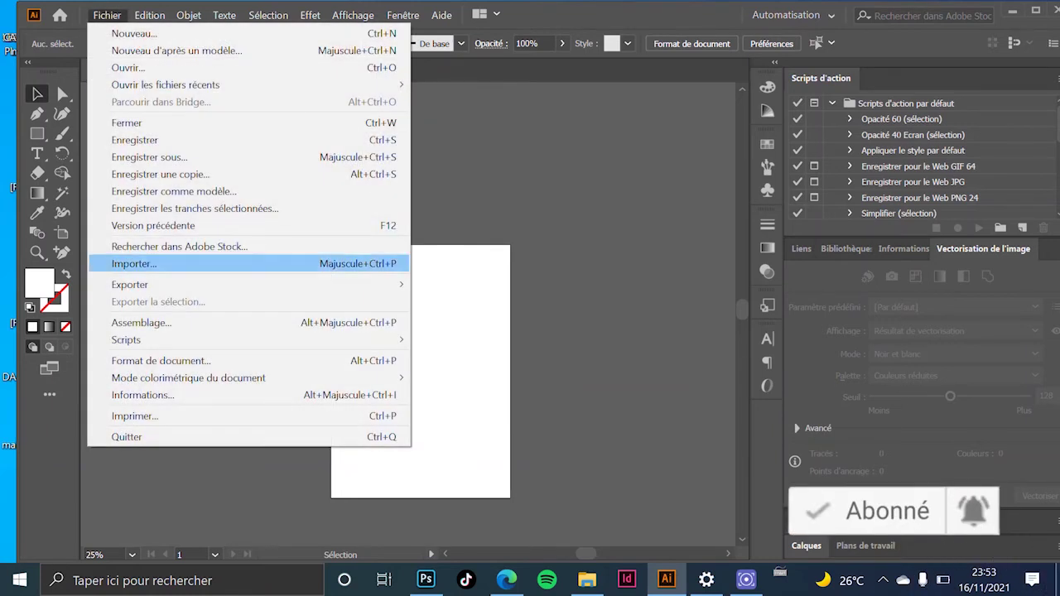
pyautogui.click(134, 263)
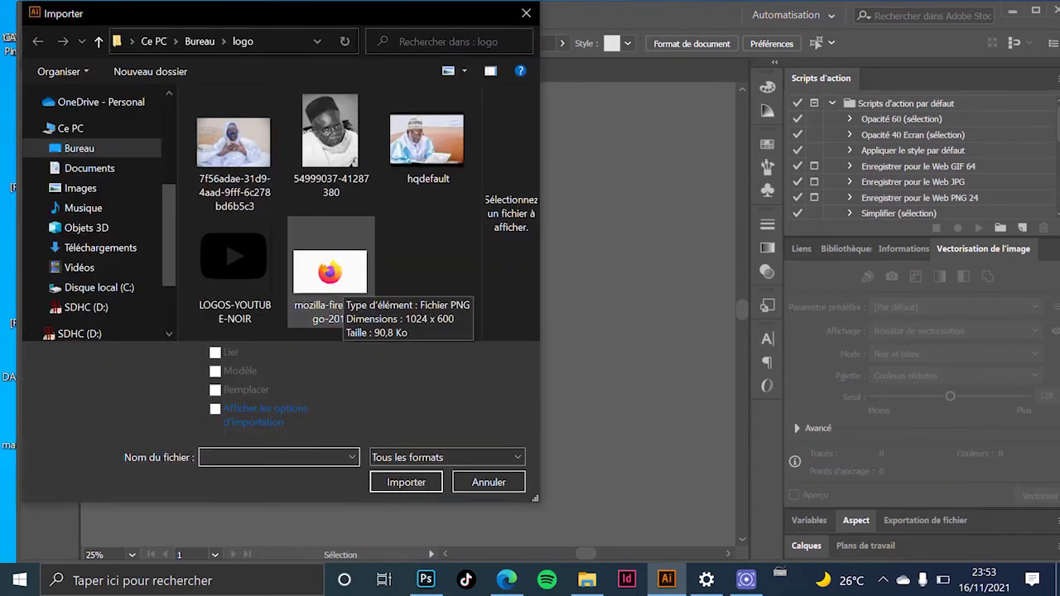
pyautogui.click(331, 282)
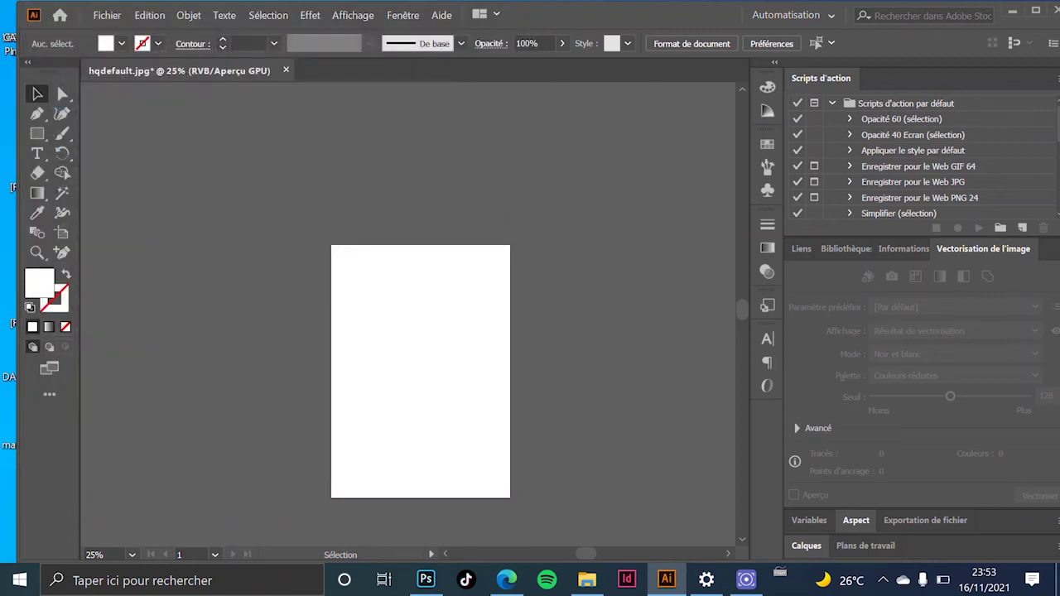
pyautogui.click(320, 276)
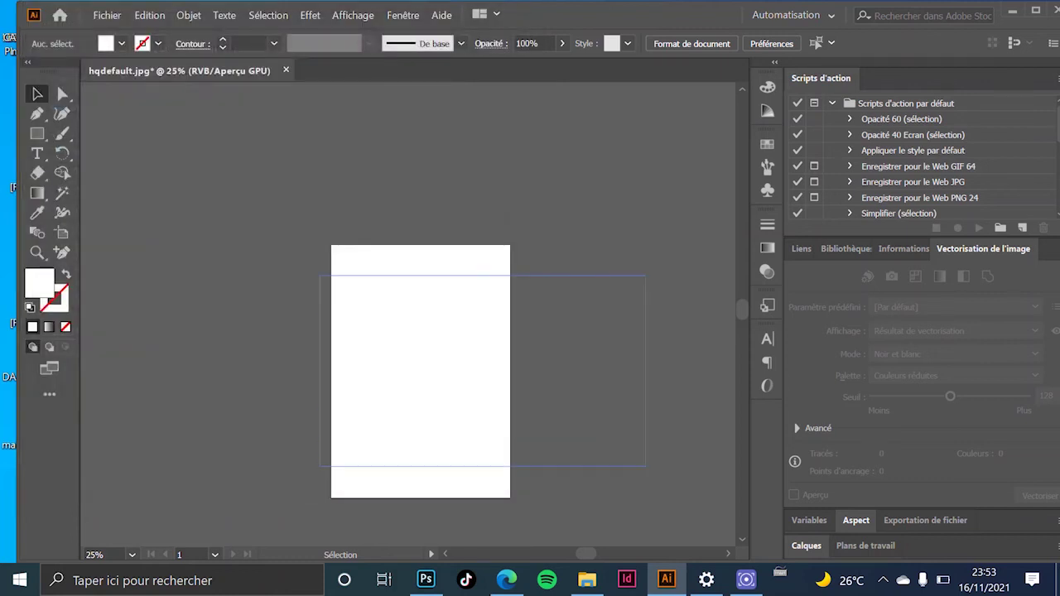
pyautogui.moveTo(535, 394); pyautogui.dragTo(507, 389)
pyautogui.hotkey('ctrl', '+')
pyautogui.hotkey('ctrl', '+')
pyautogui.hotkey('ctrl', '+')
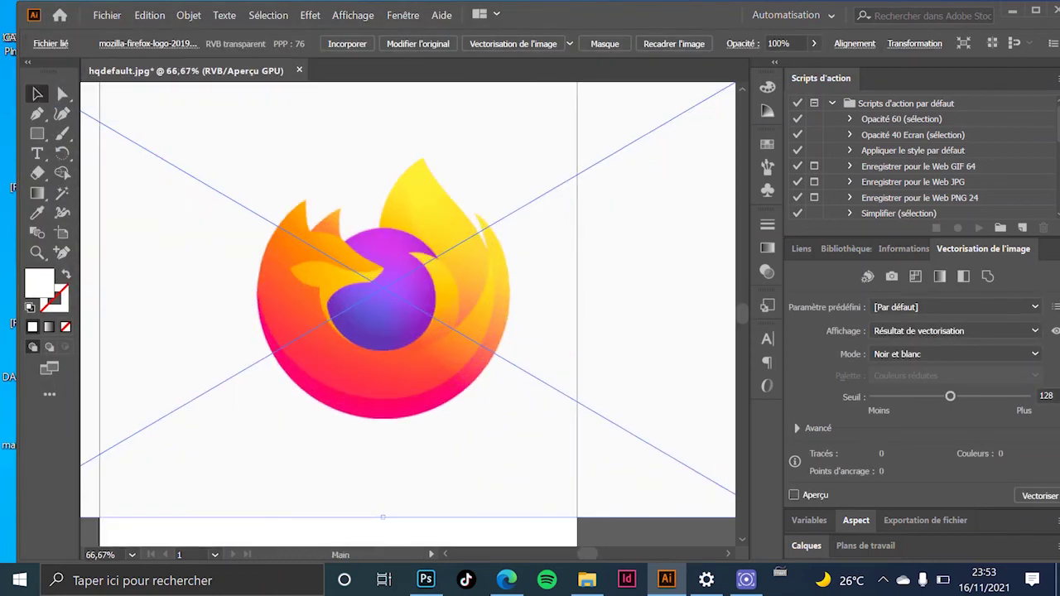
pyautogui.hotkey('ctrl', '-')
# Preview a black-and-white trace of the Firefox logo, then undo it.
pyautogui.moveTo(356, 314); pyautogui.dragTo(347, 356)
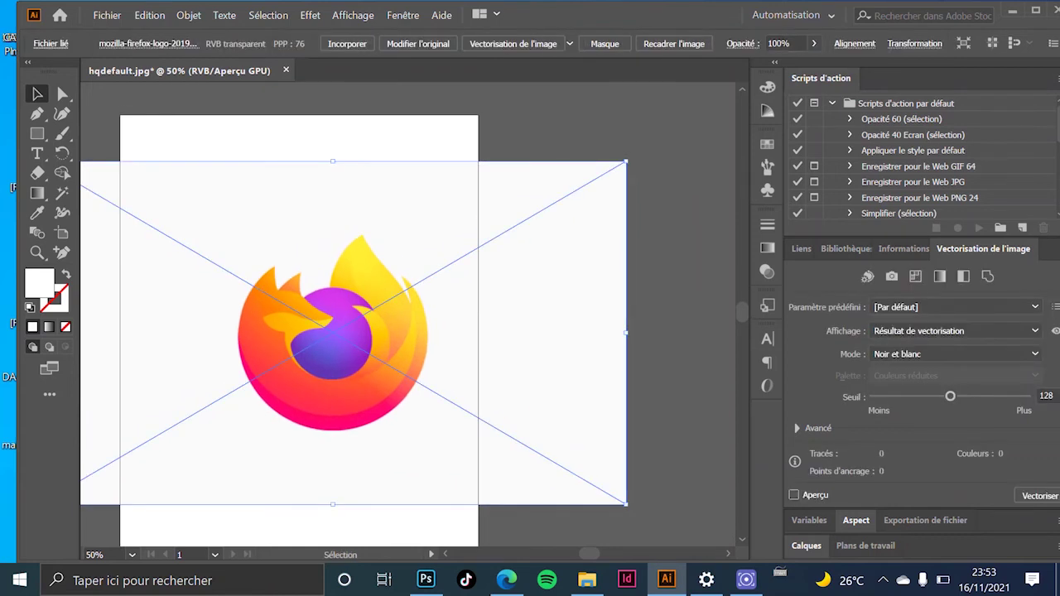
pyautogui.click(793, 494)
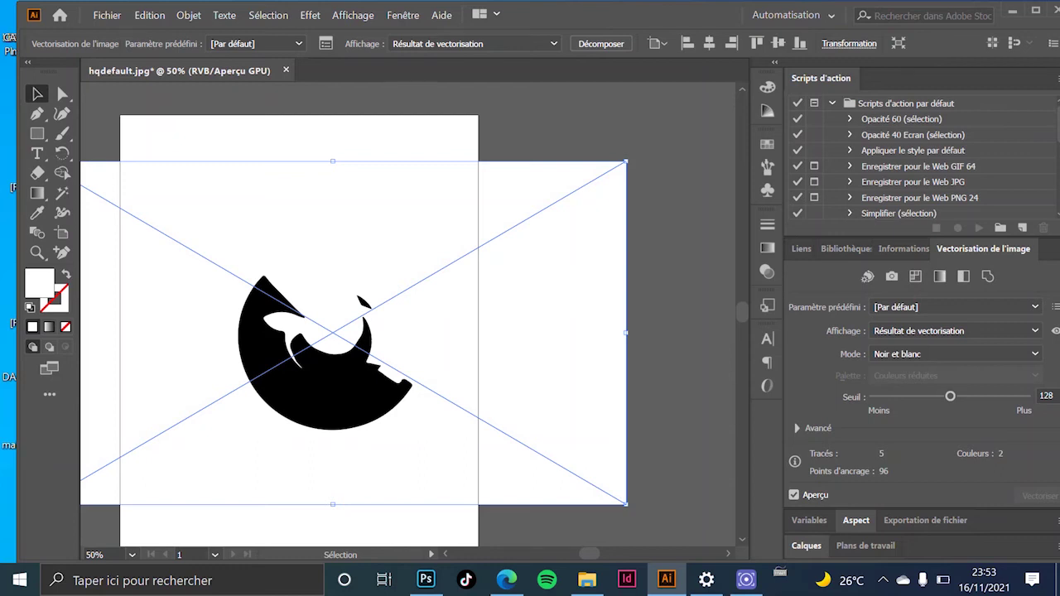
pyautogui.hotkey('ctrl', 'z')
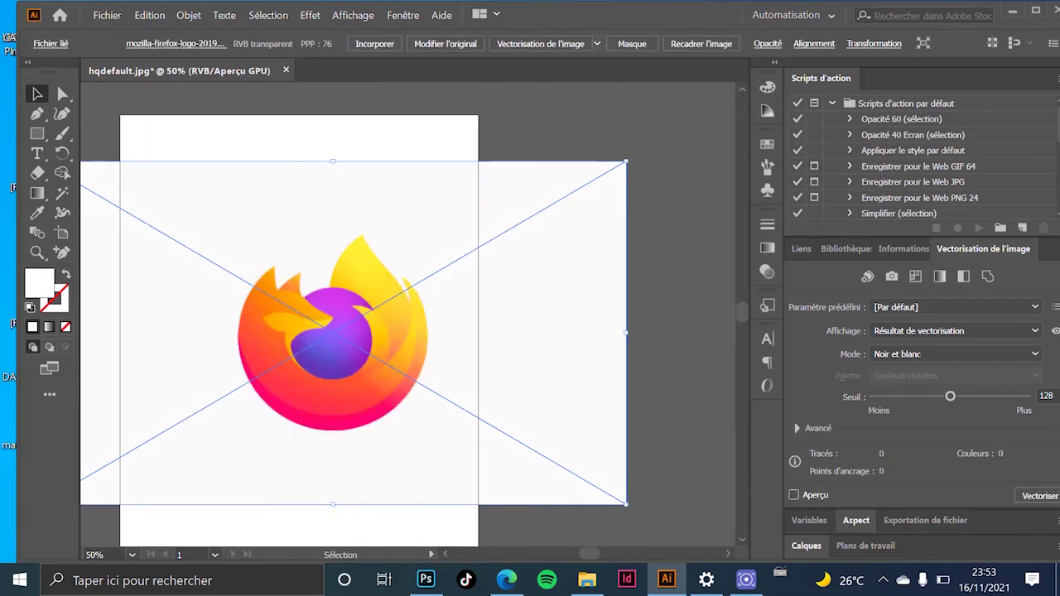
# Apply the 6 couleurs trace preset to the Firefox logo, then undo it.
pyautogui.click(597, 43)
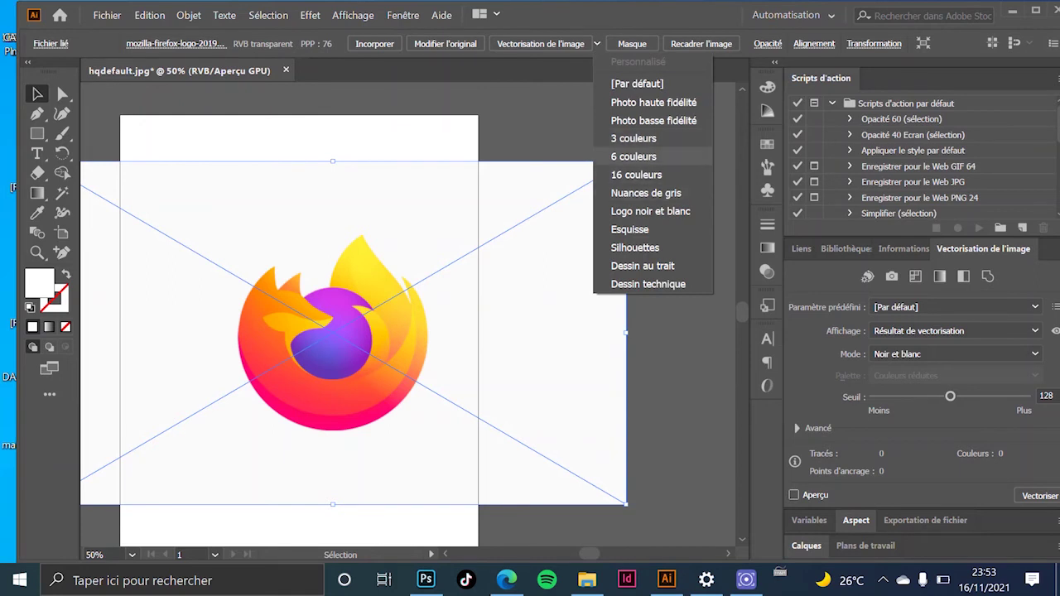
pyautogui.press('Return')
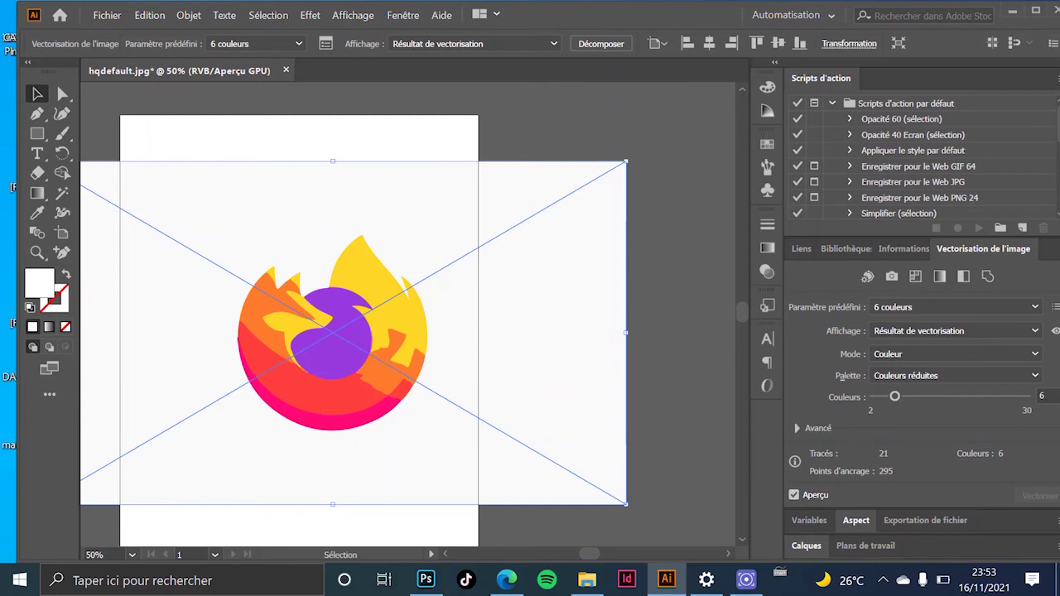
pyautogui.hotkey('ctrl', 'z')
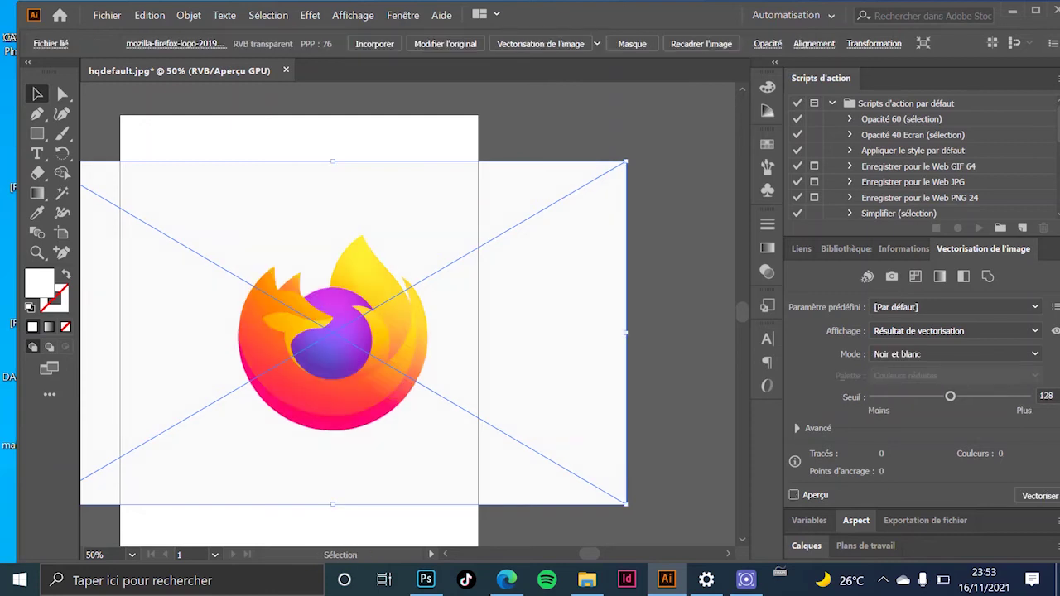
pyautogui.click(596, 43)
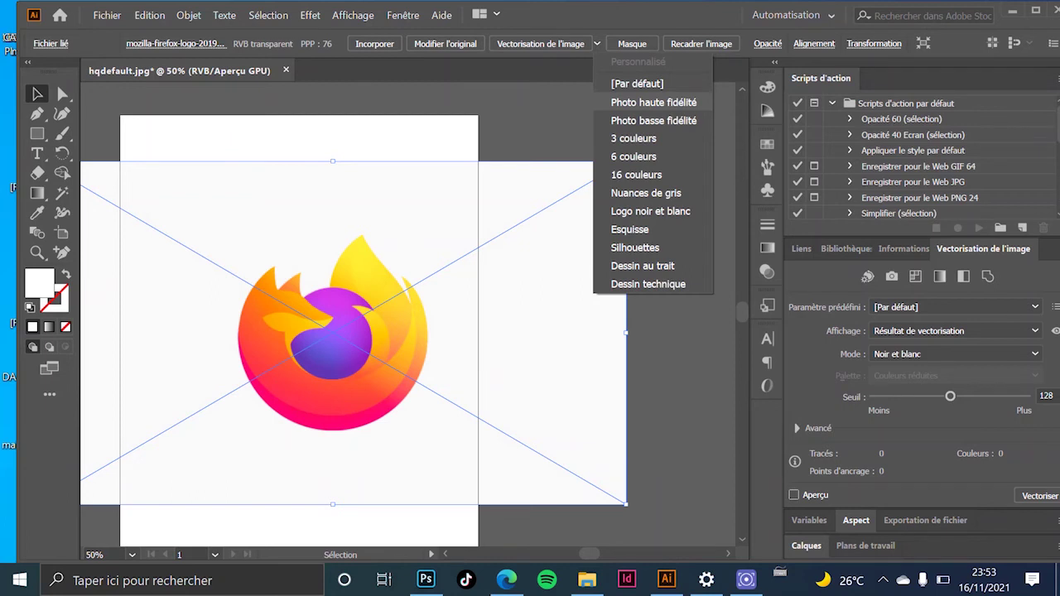
# Trace the Firefox logo with Photo haute fidélité, expand it, then select and delete it.
pyautogui.click(653, 102)
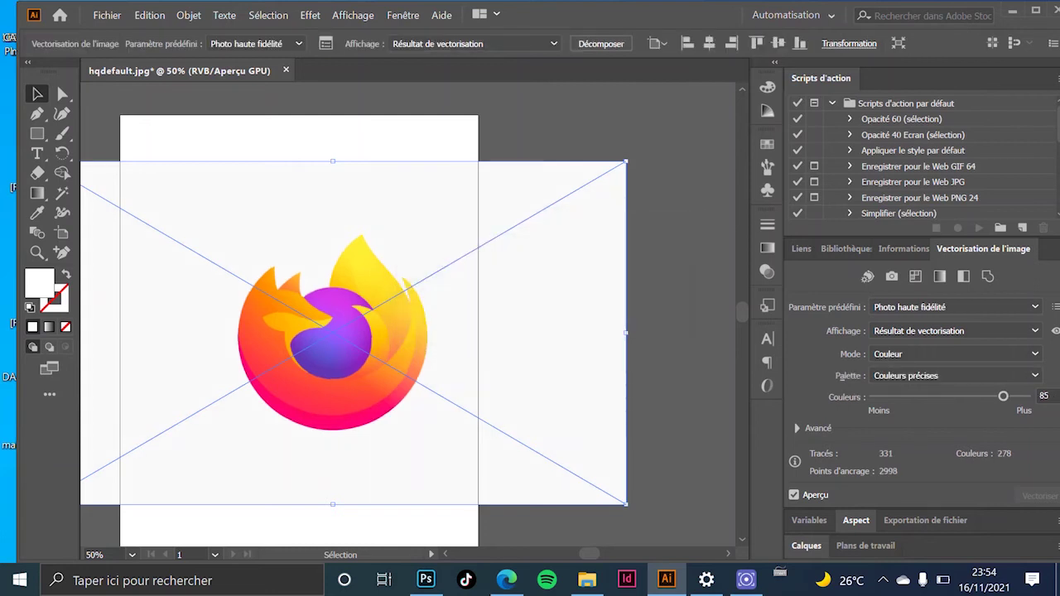
pyautogui.click(601, 43)
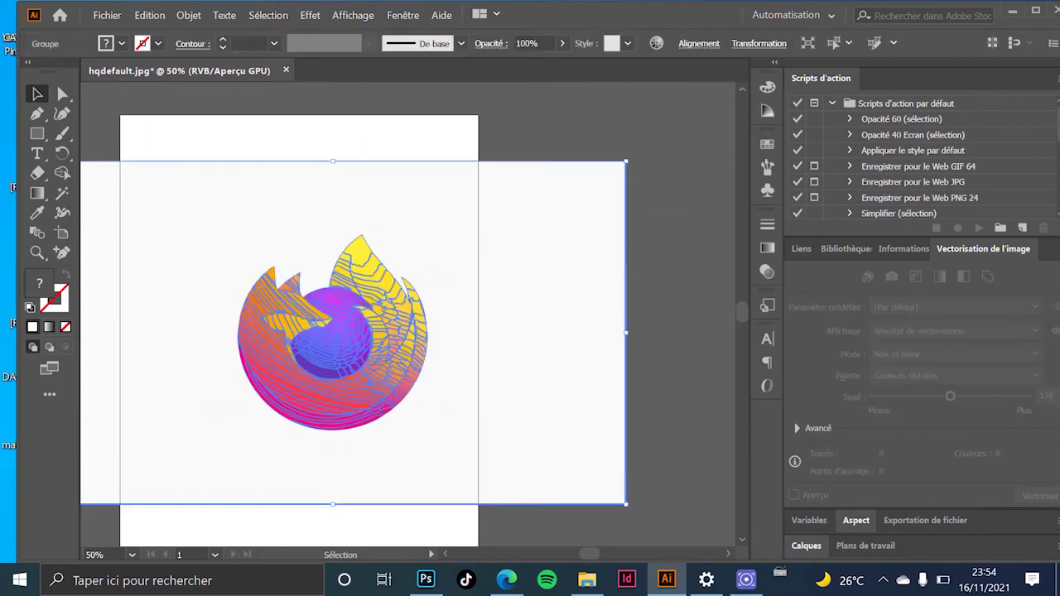
pyautogui.hotkey('ctrl', 'shift', 'a')
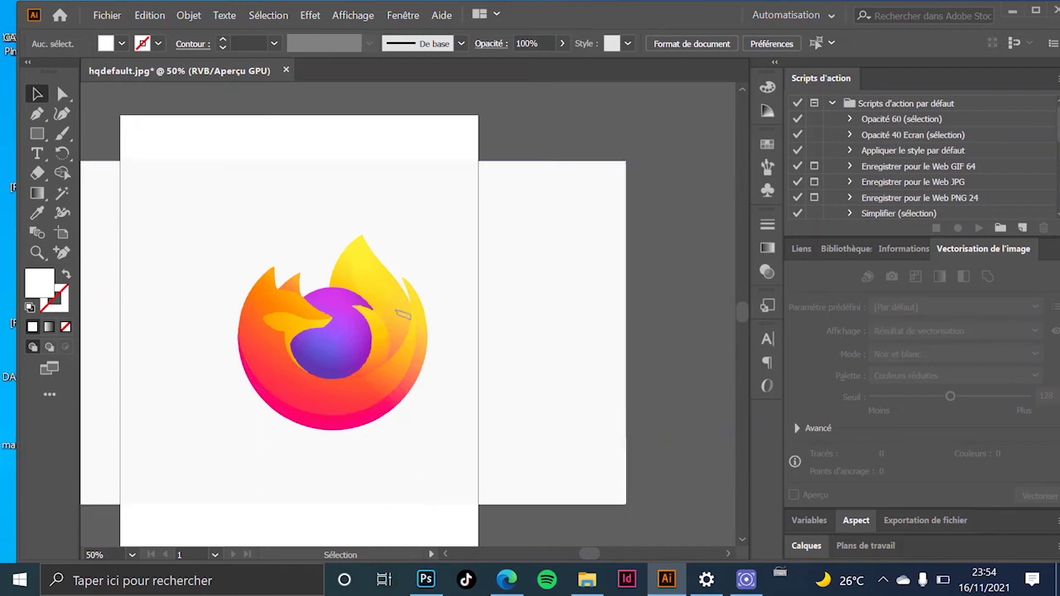
pyautogui.click(302, 354)
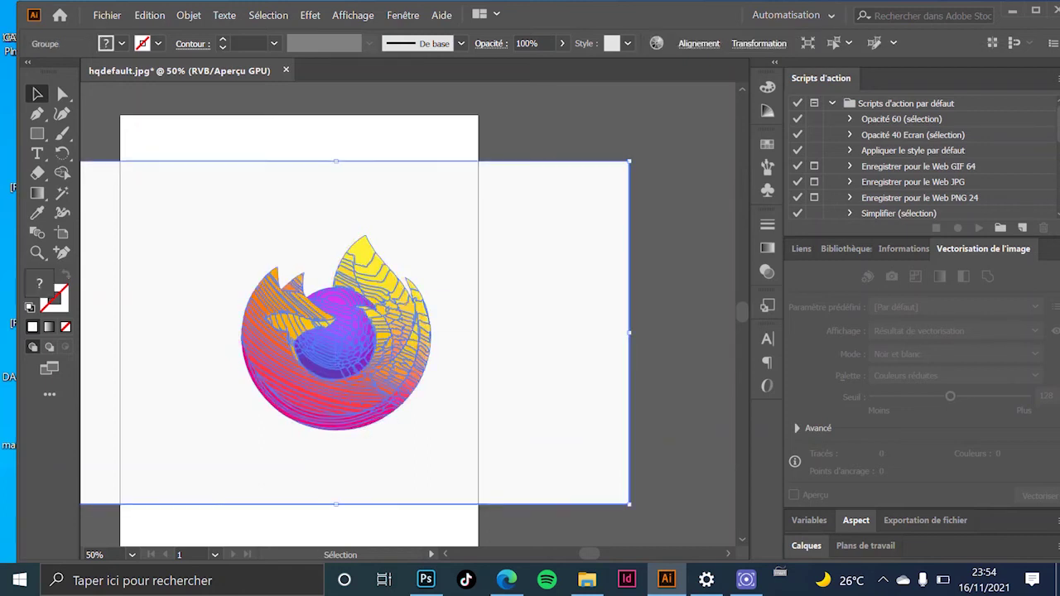
pyautogui.press('Delete')
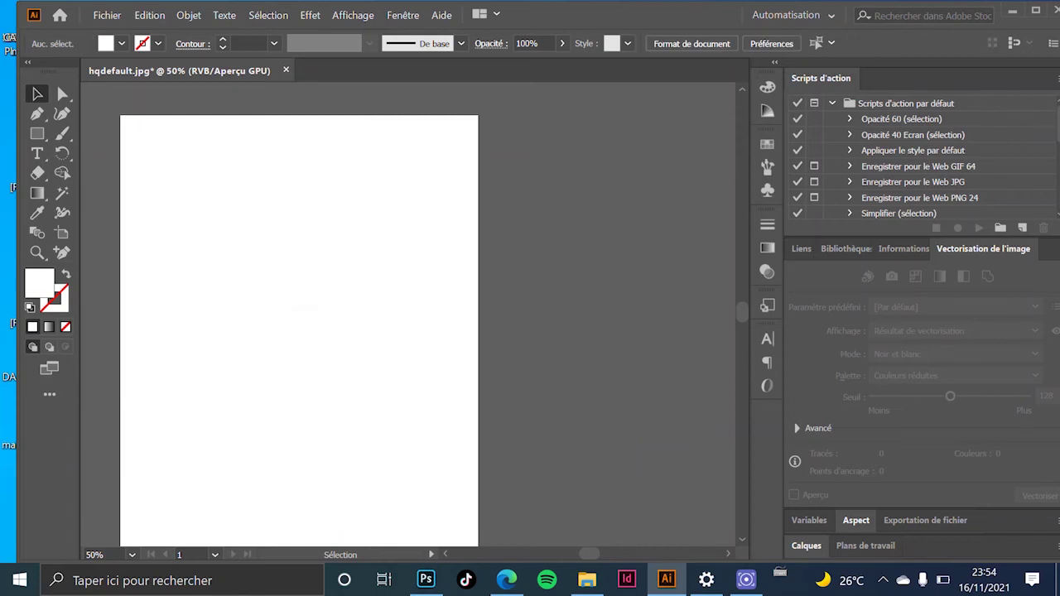
# Import 54999037-41287380.jpg from the logo folder and place it on the artboard.
pyautogui.hotkey('alt', 'f')
pyautogui.press('Return')
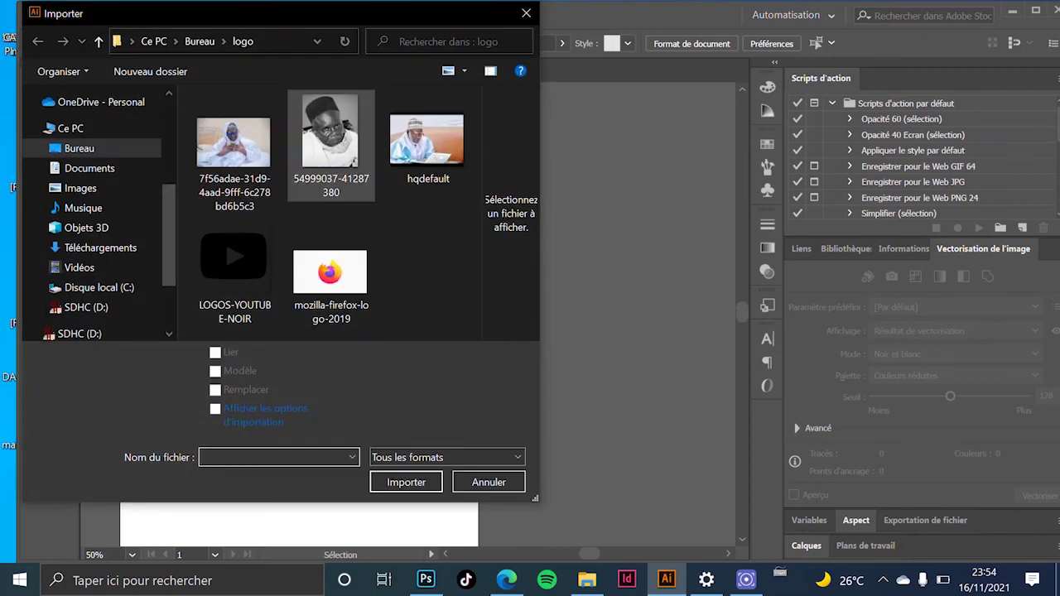
pyautogui.doubleClick(332, 141)
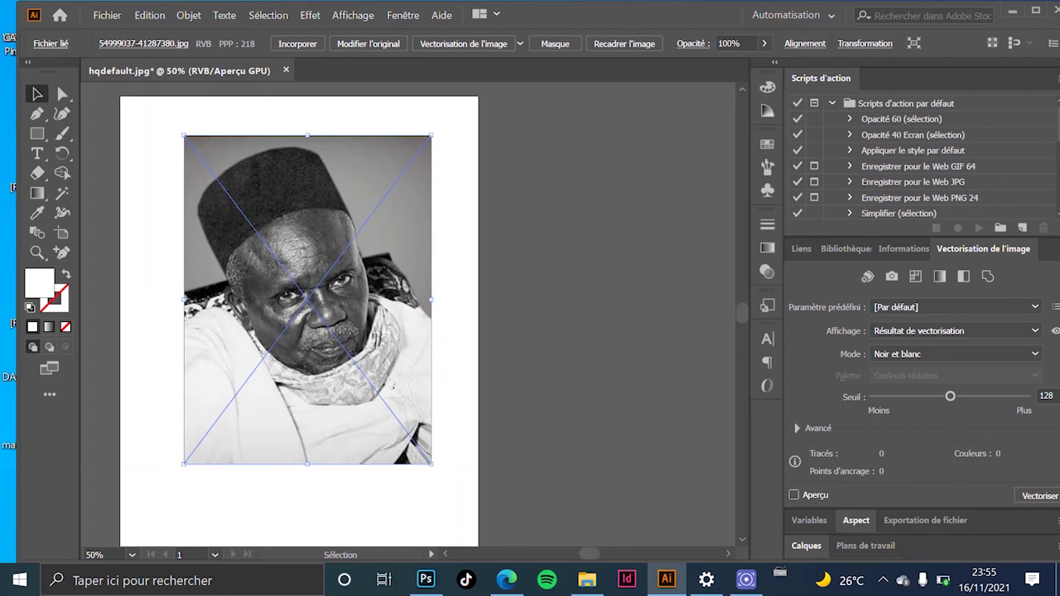
pyautogui.click(794, 494)
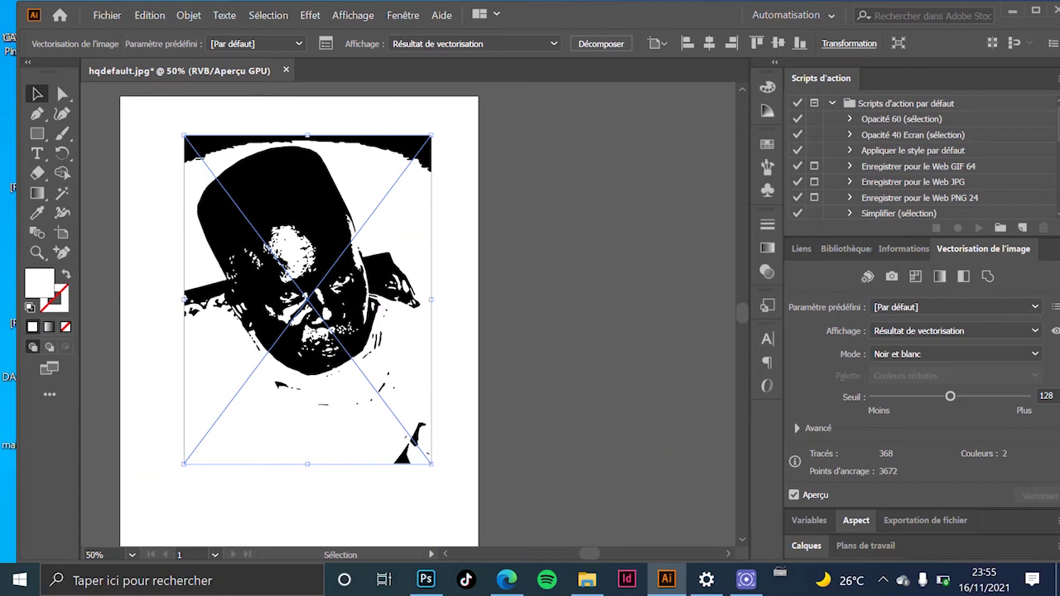
pyautogui.click(601, 43)
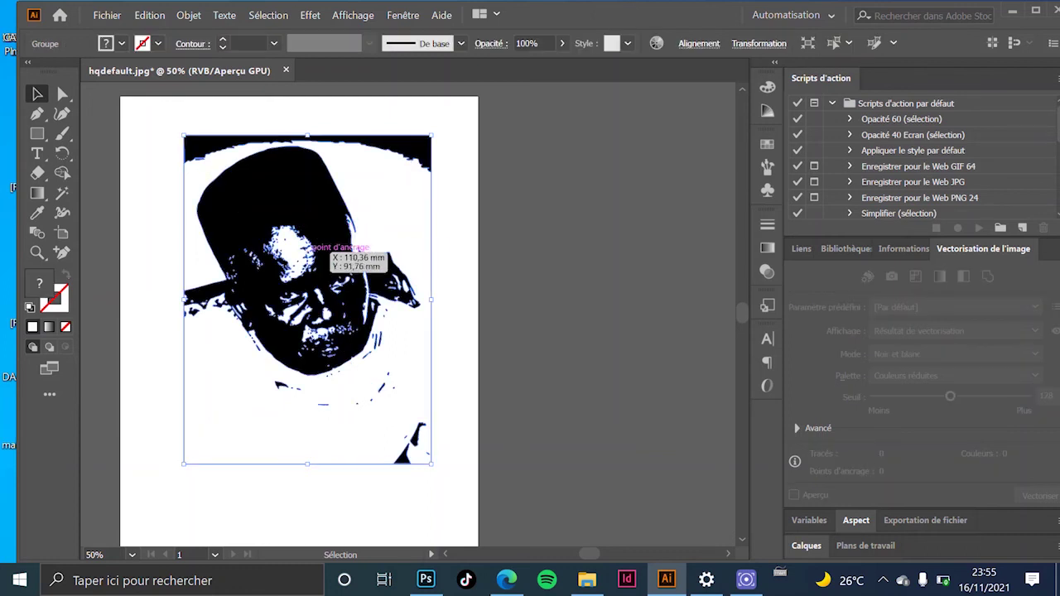
pyautogui.click(302, 247)
pyautogui.click(354, 216)
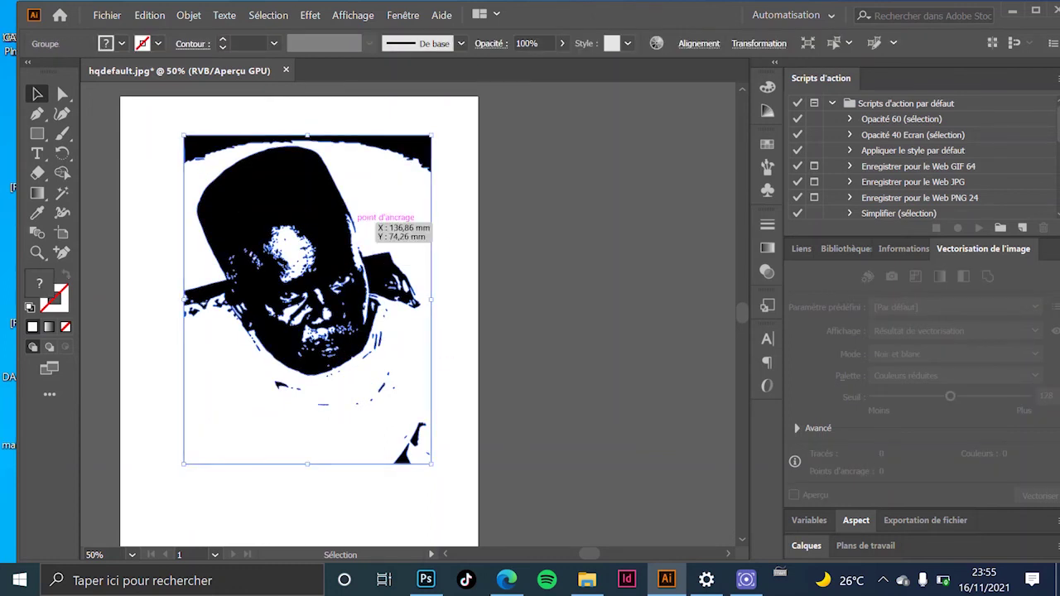
pyautogui.hotkey('ctrl', 'shift', 'a')
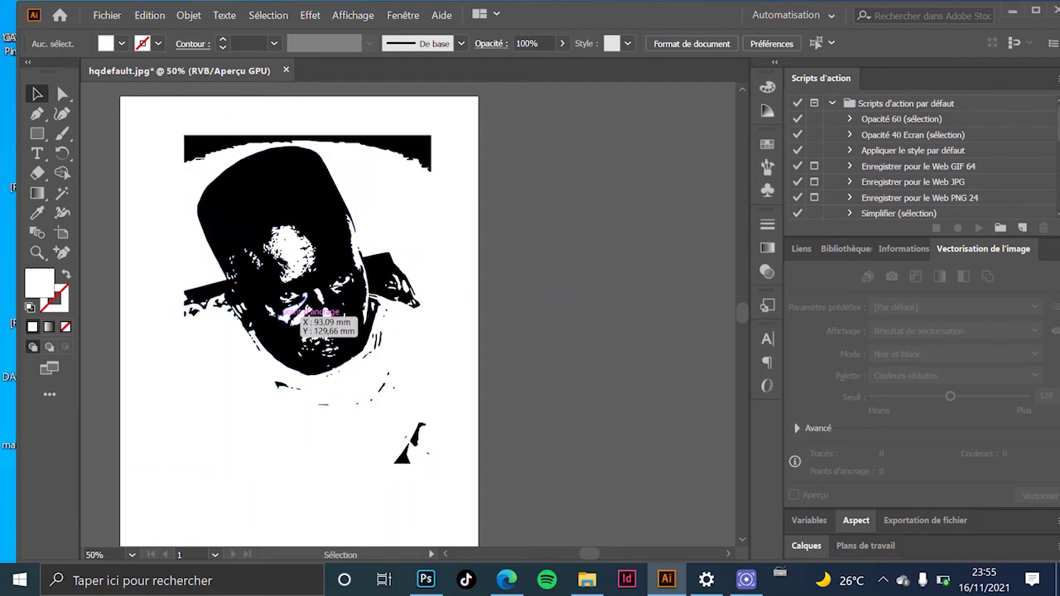
pyautogui.press('a')
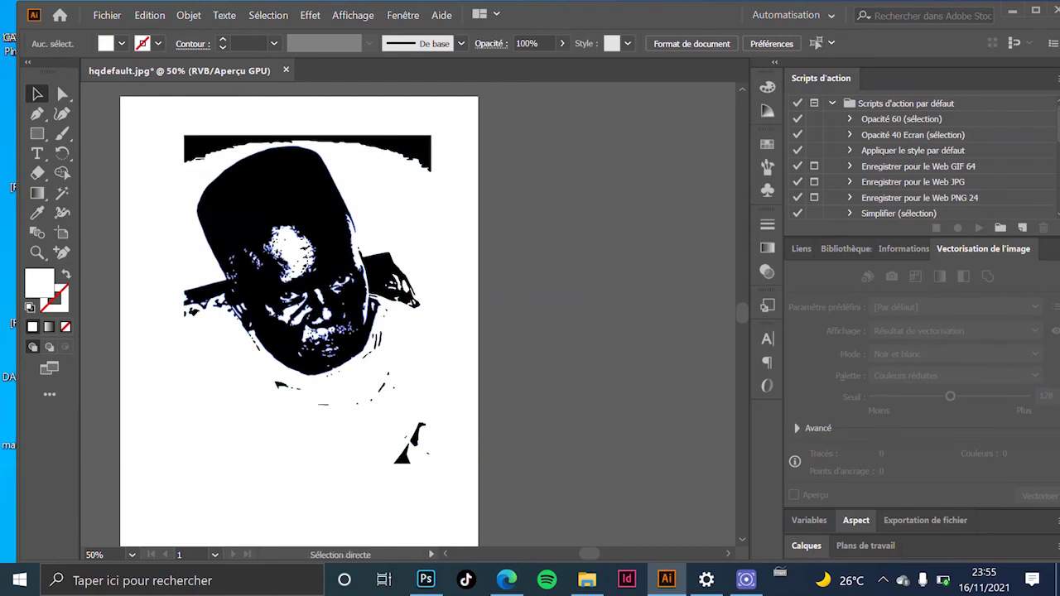
pyautogui.hotkey('ctrl', 'z')
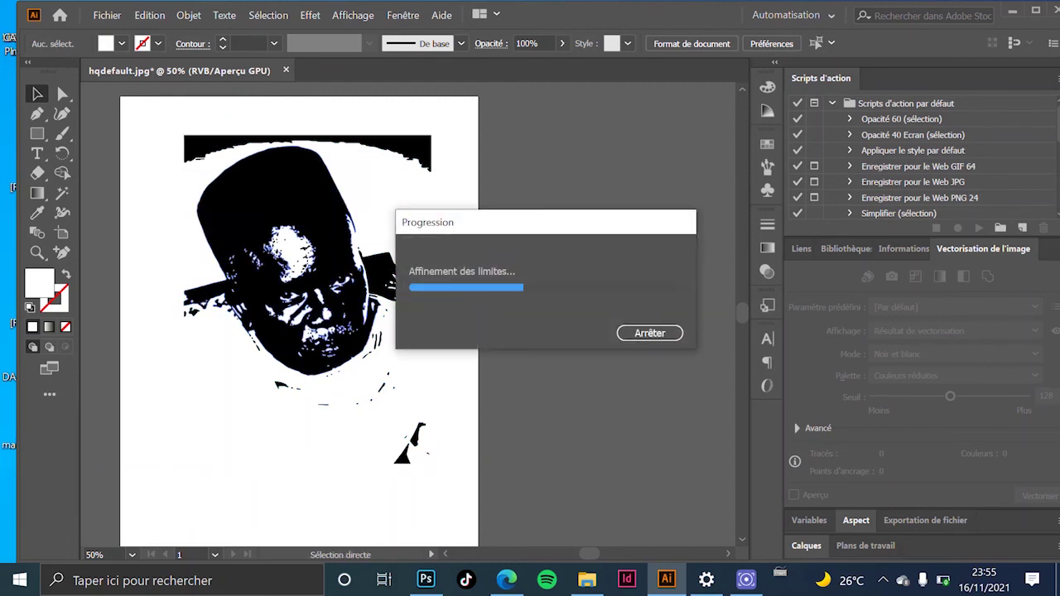
pyautogui.hotkey('ctrl', 'z')
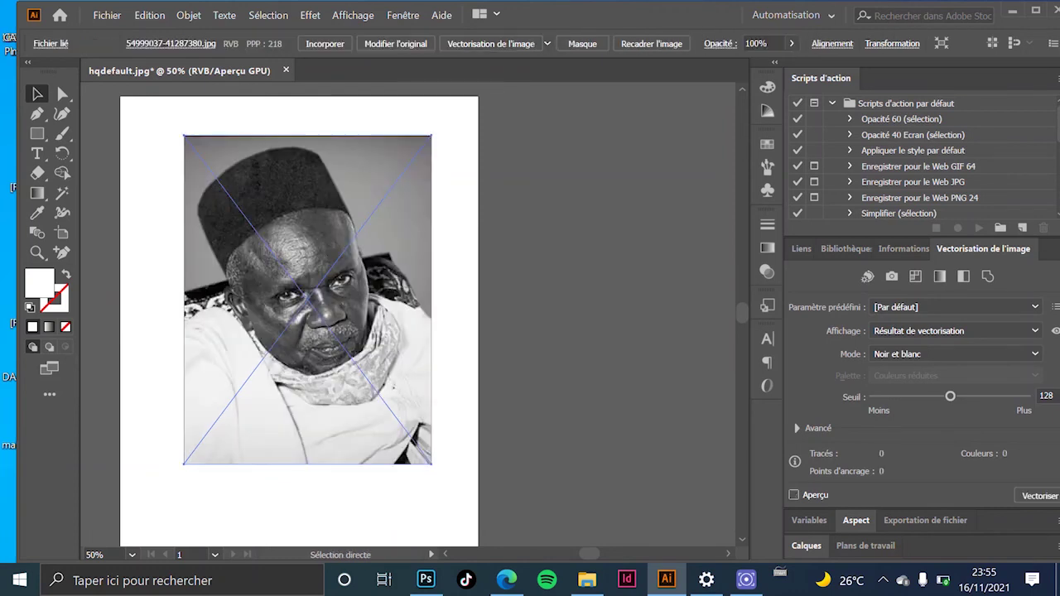
pyautogui.hotkey('ctrl', 'shift', 'a')
pyautogui.hotkey('ctrl', 'a')
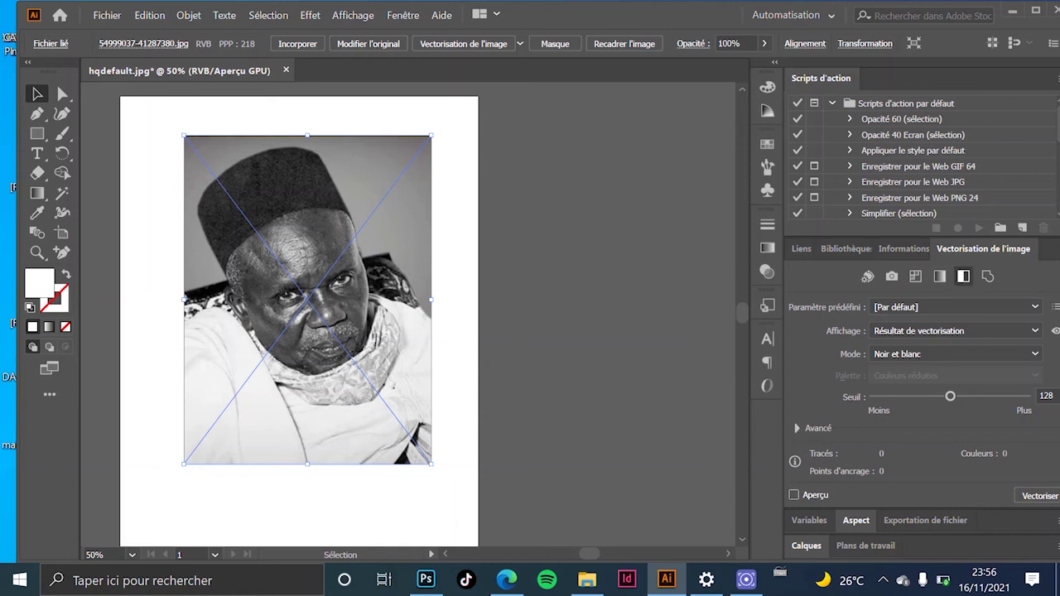
# Trace the portrait with the Noir et blanc preset and lower the Seuil threshold to about 98.
pyautogui.click(963, 276)
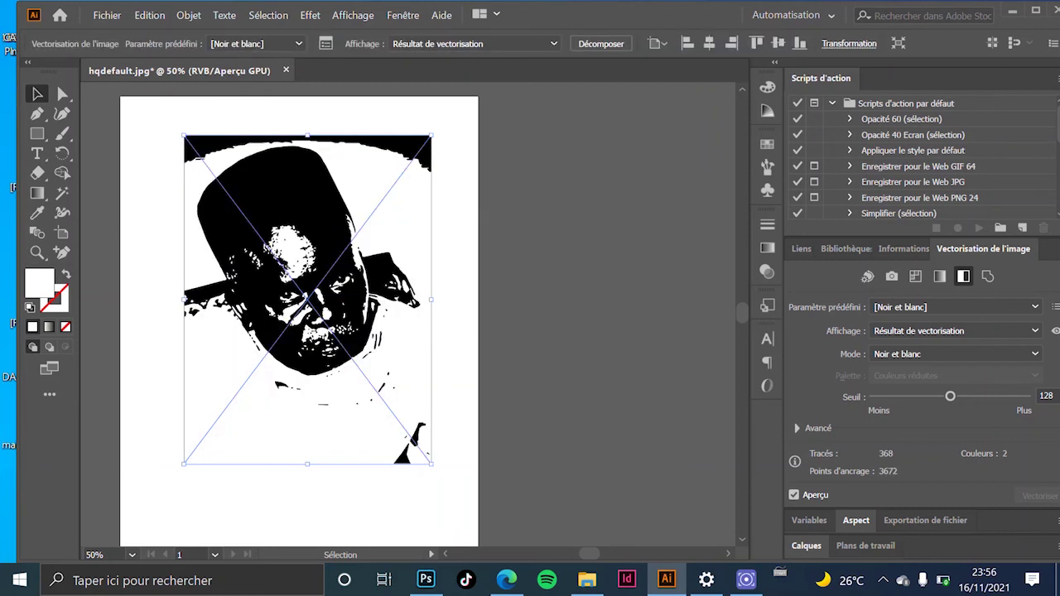
pyautogui.moveTo(949, 395); pyautogui.dragTo(927, 396)
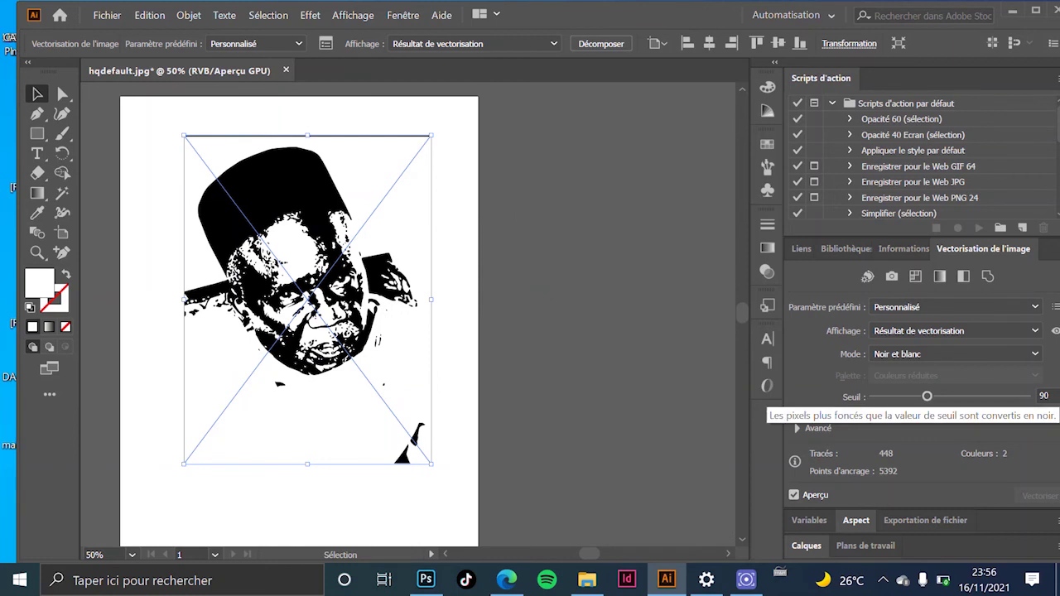
pyautogui.moveTo(926, 396); pyautogui.dragTo(931, 396)
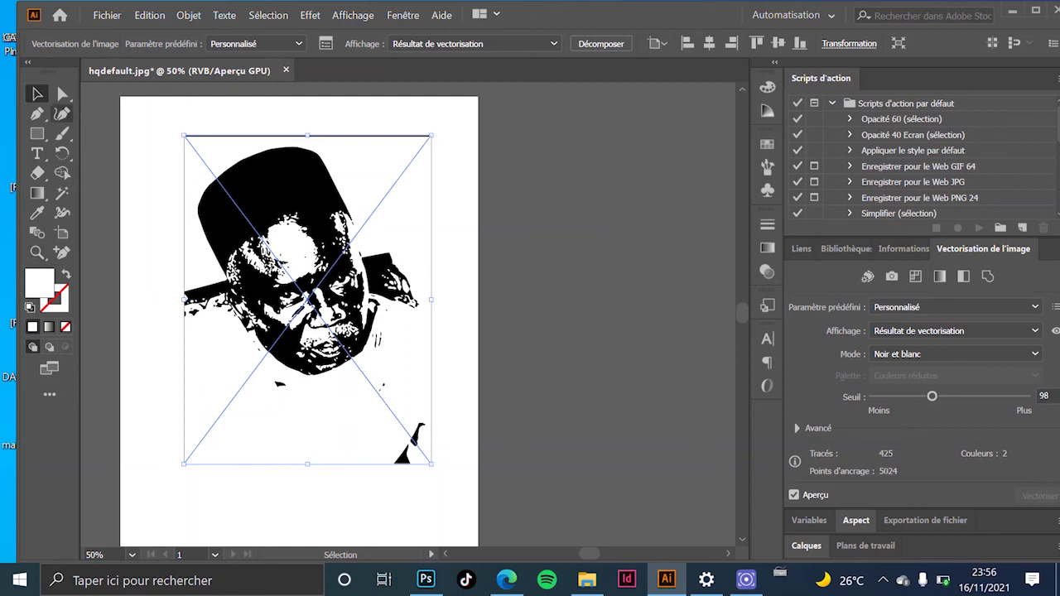
pyautogui.click(36, 114)
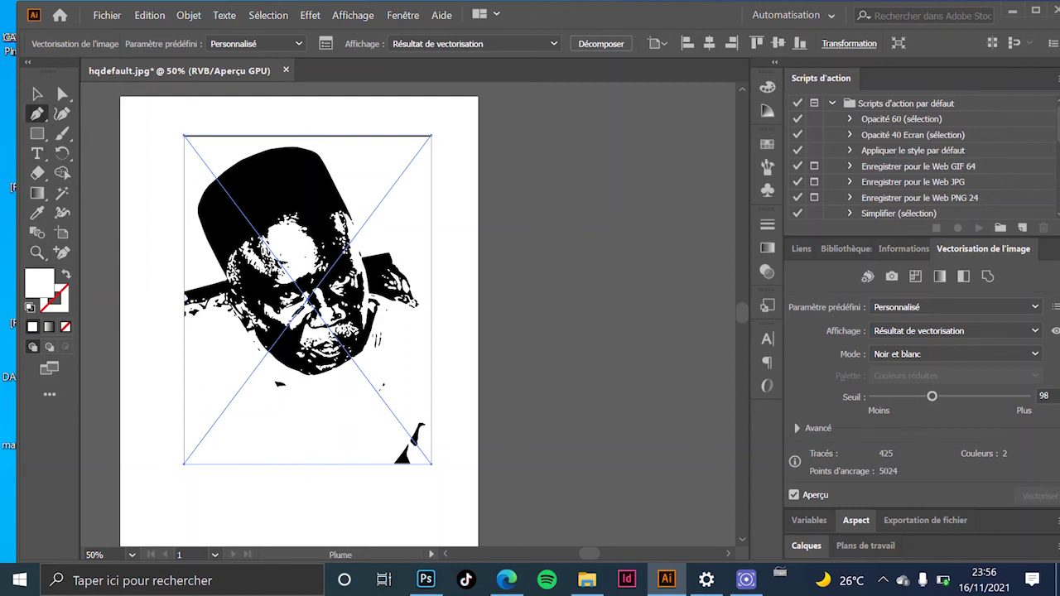